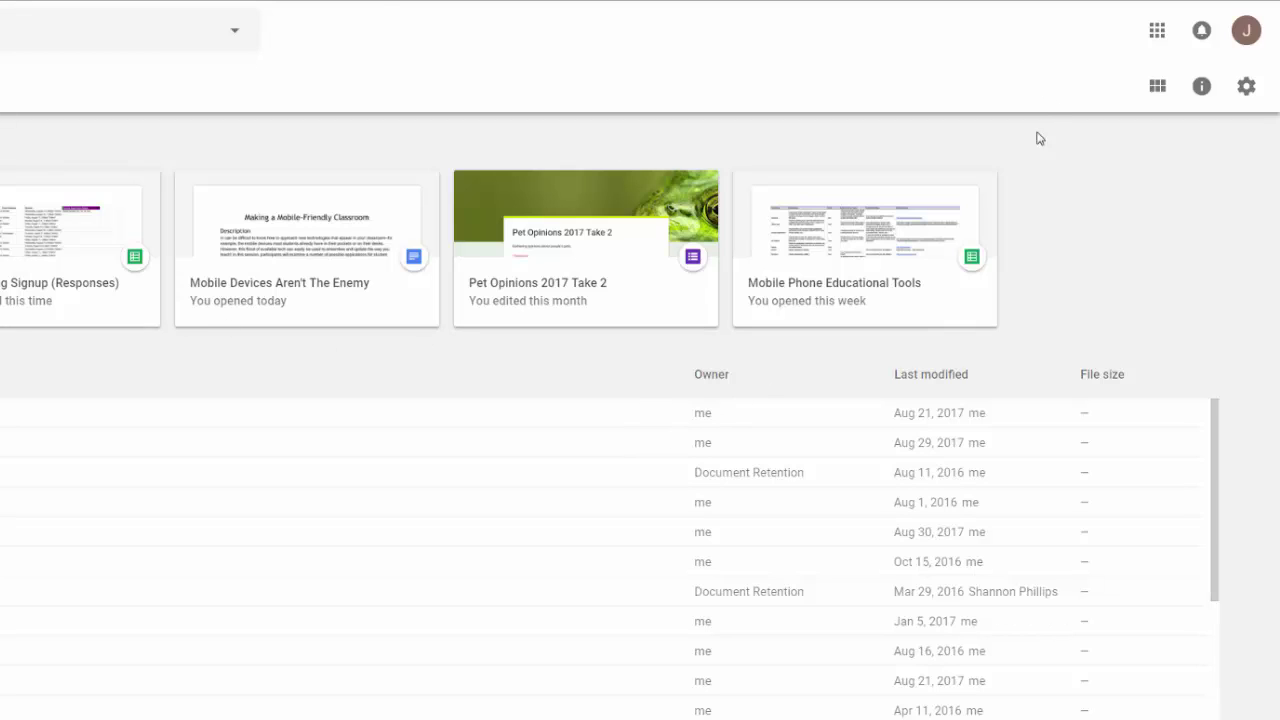
# Open Google Keep from the More section of the Google apps launcher.
pyautogui.click(1165, 38)
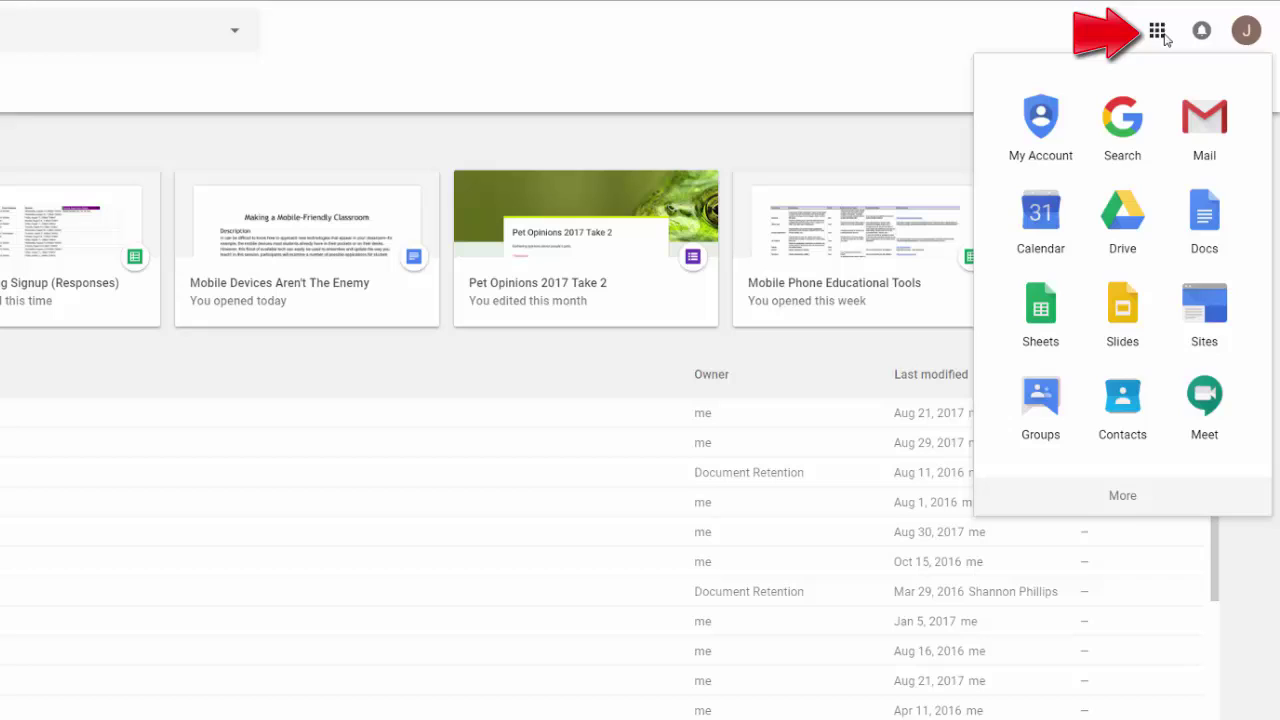
pyautogui.click(1123, 497)
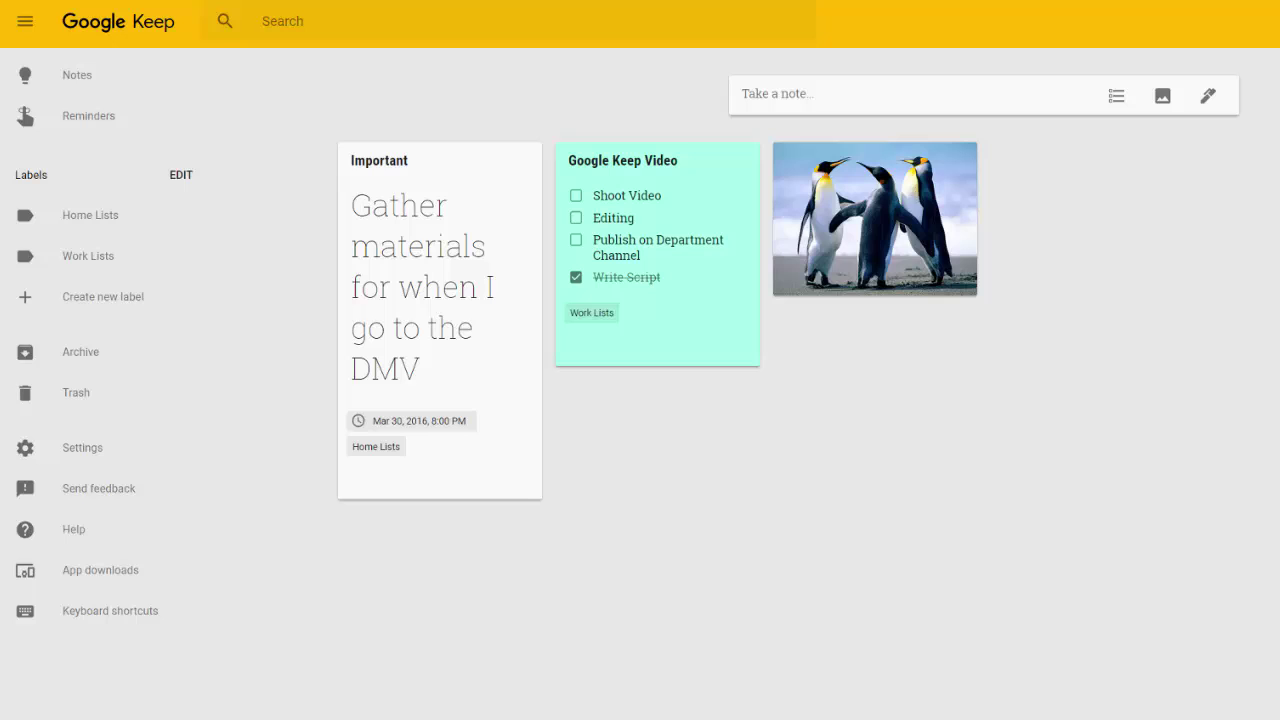
# Create a note titled Phone that reads 'Please call' followed by a phone number.
pyautogui.click(776, 90)
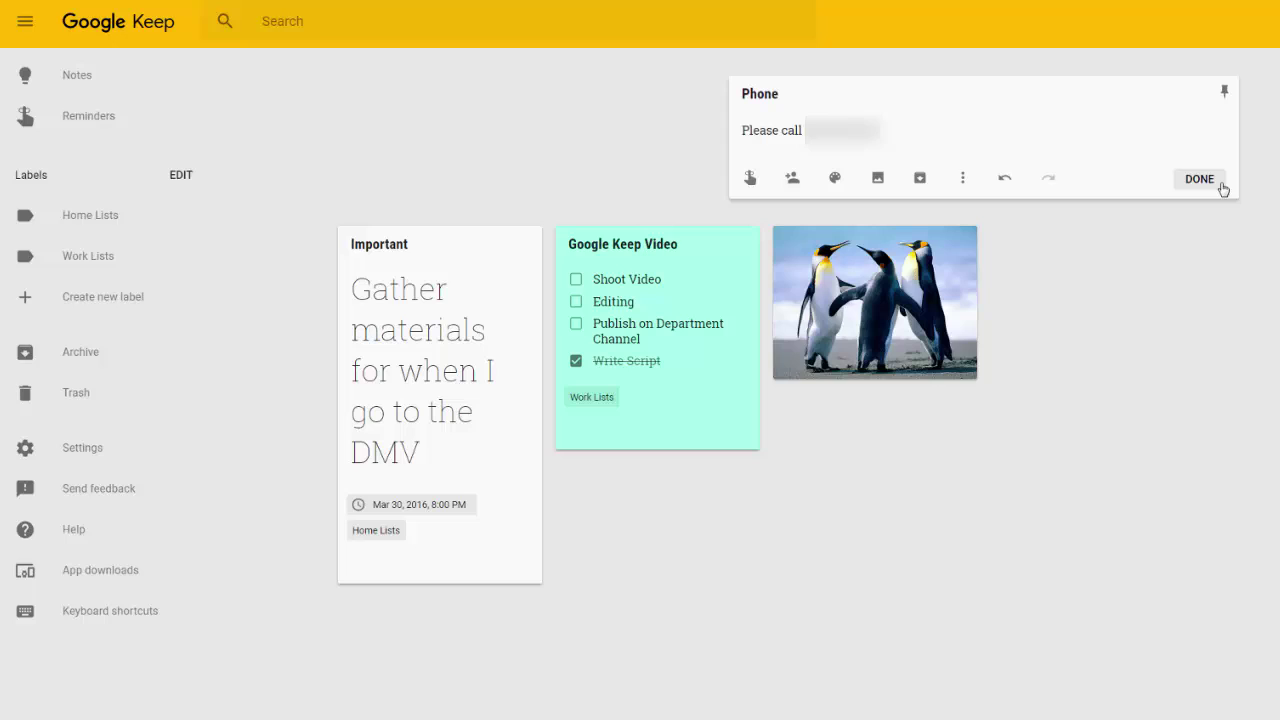
pyautogui.click(1222, 189)
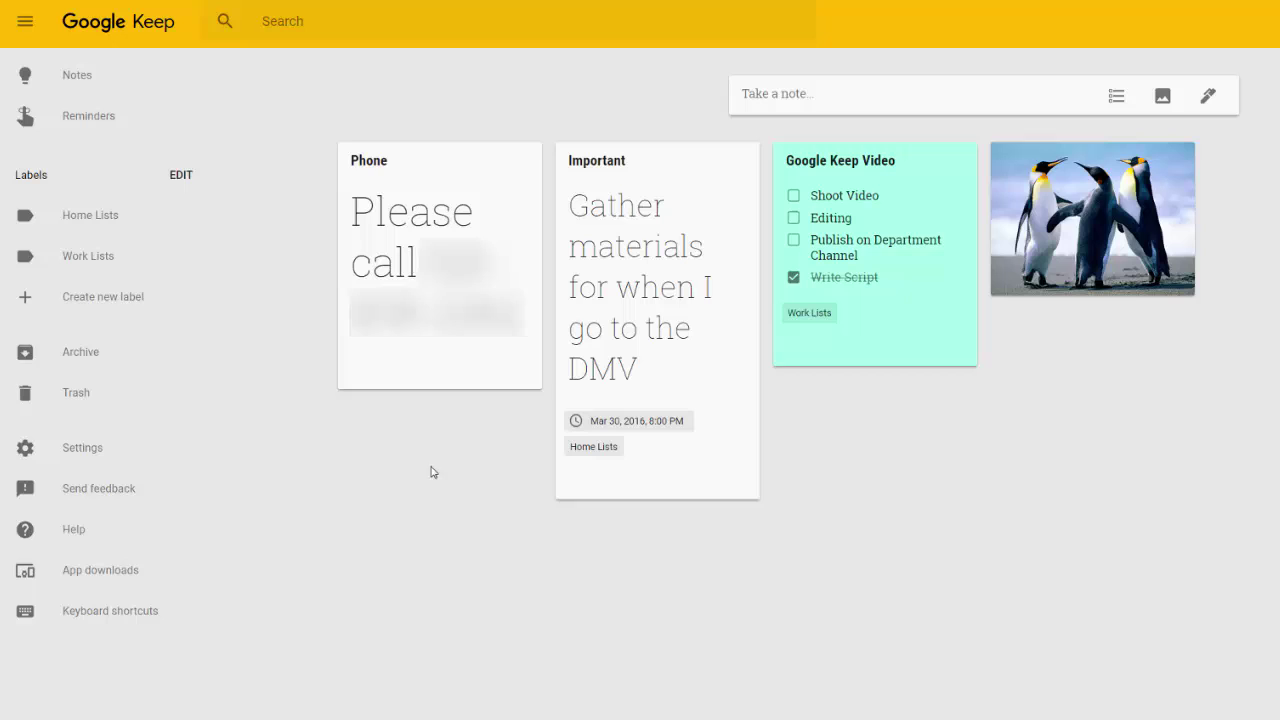
# Give the Phone note a Tomorrow reminder for Oct 30, 8:00 AM.
pyautogui.moveTo(420, 375)
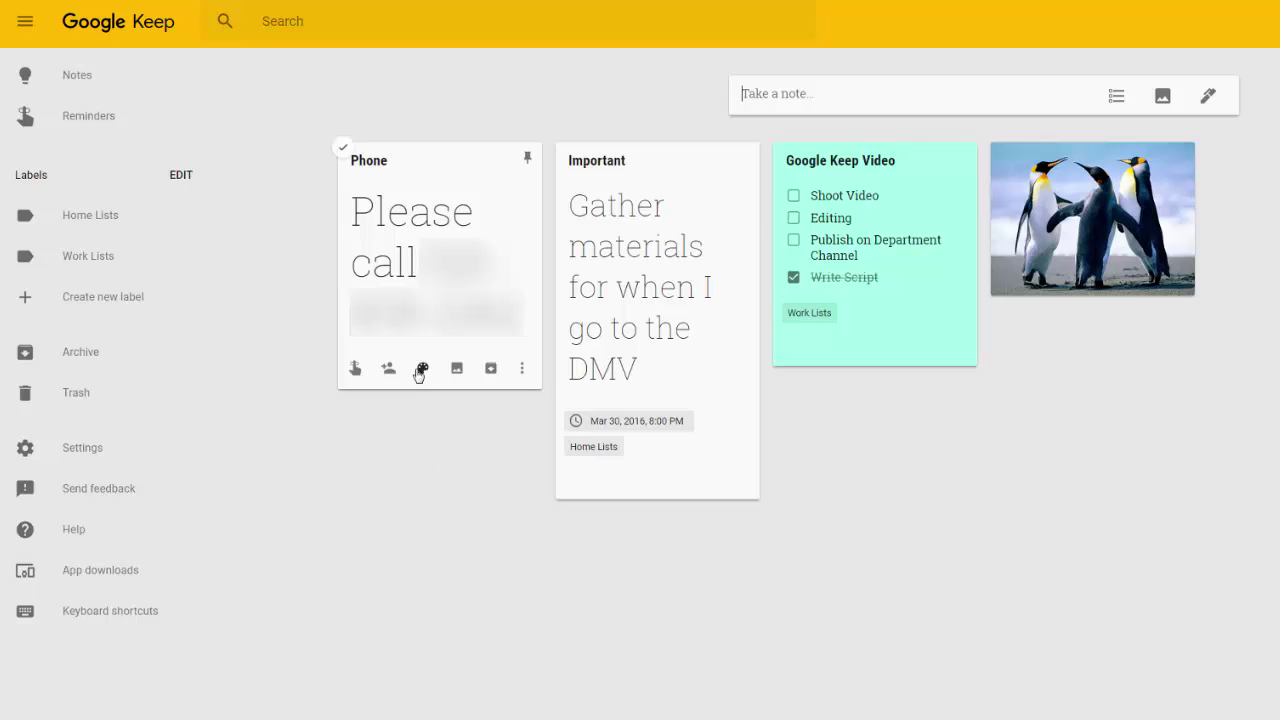
pyautogui.click(355, 370)
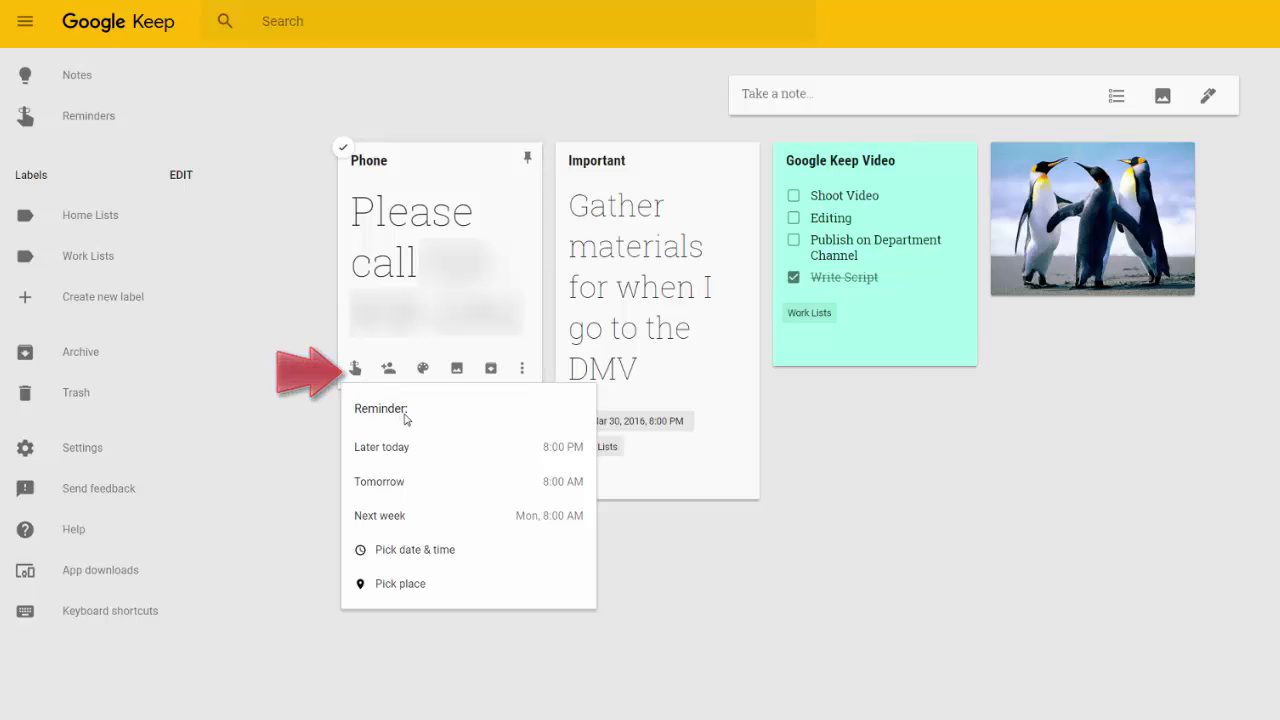
pyautogui.click(391, 515)
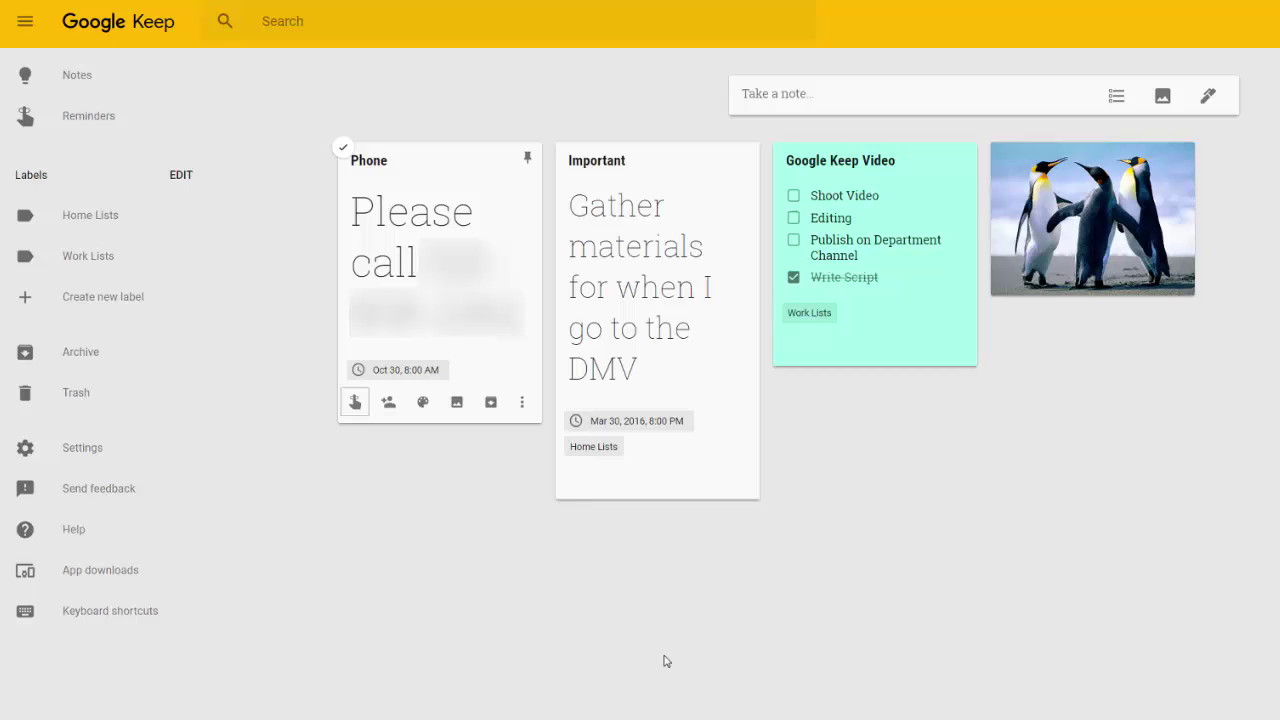
# Open the Important note's reminder options and look at the date-and-time choice.
pyautogui.click(566, 489)
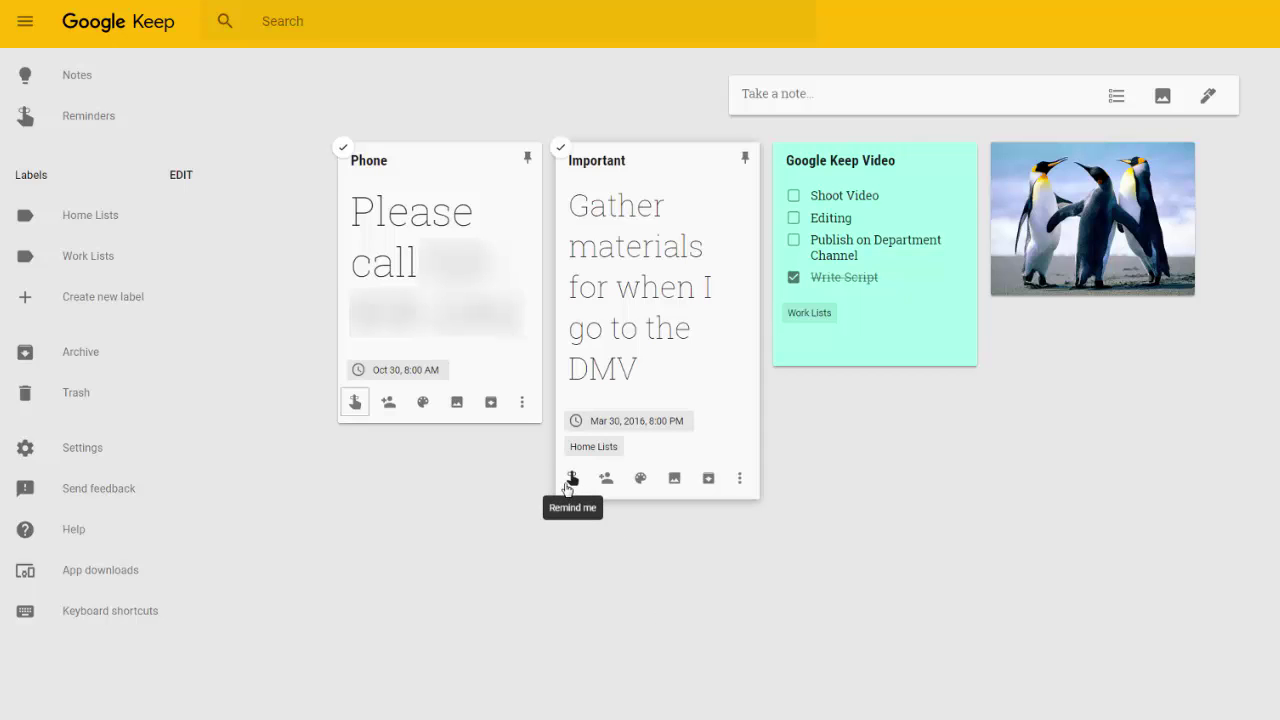
pyautogui.click(566, 489)
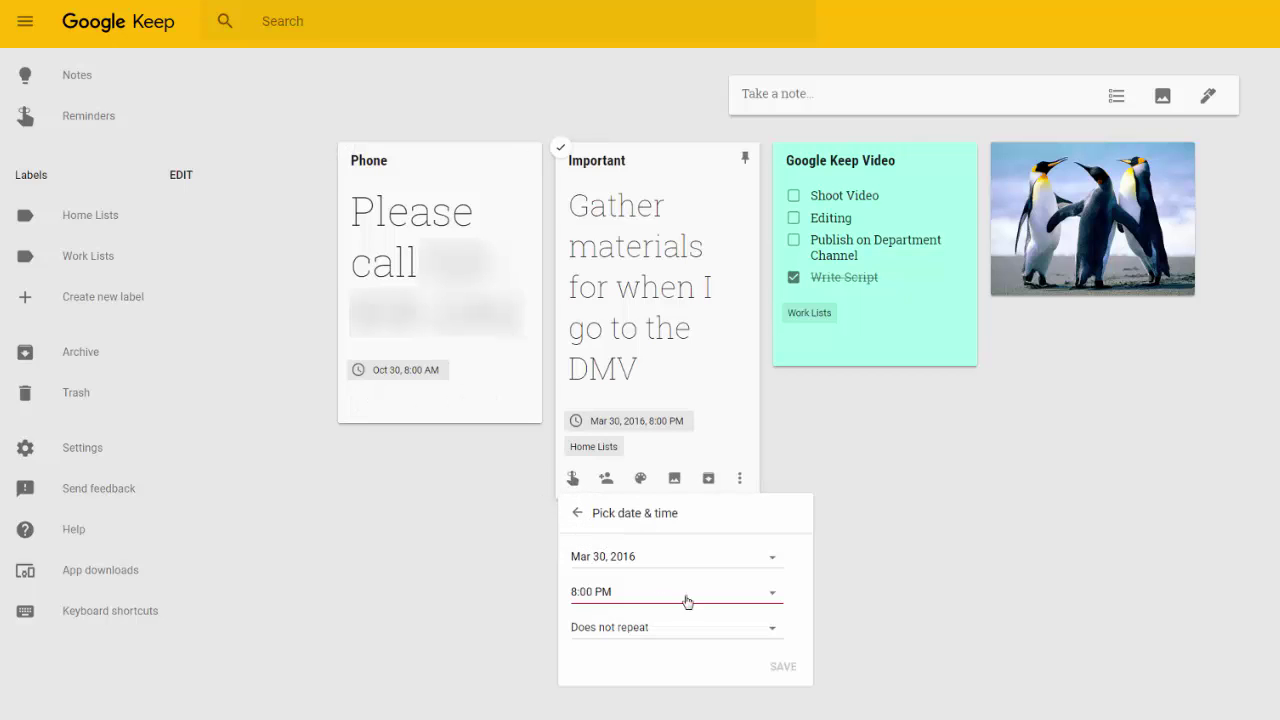
pyautogui.click(580, 515)
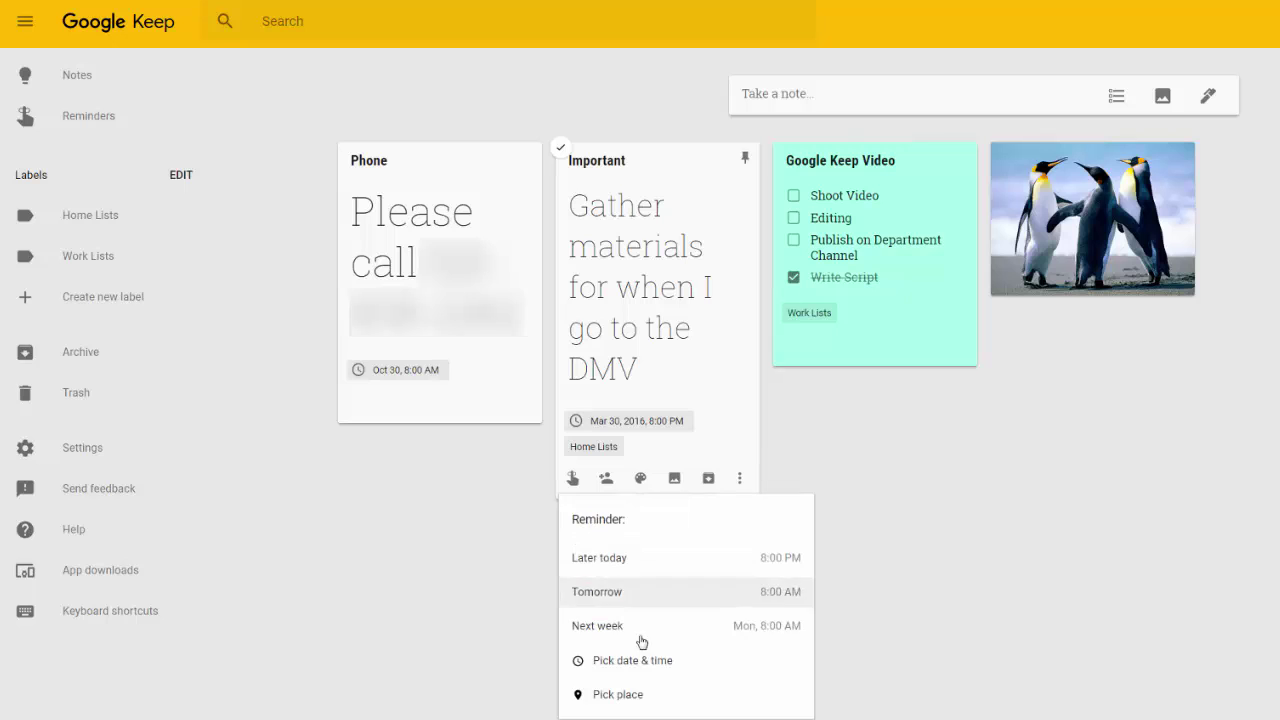
# Set a DMV location reminder on Important and add a contact as collaborator on Phone.
pyautogui.click(654, 708)
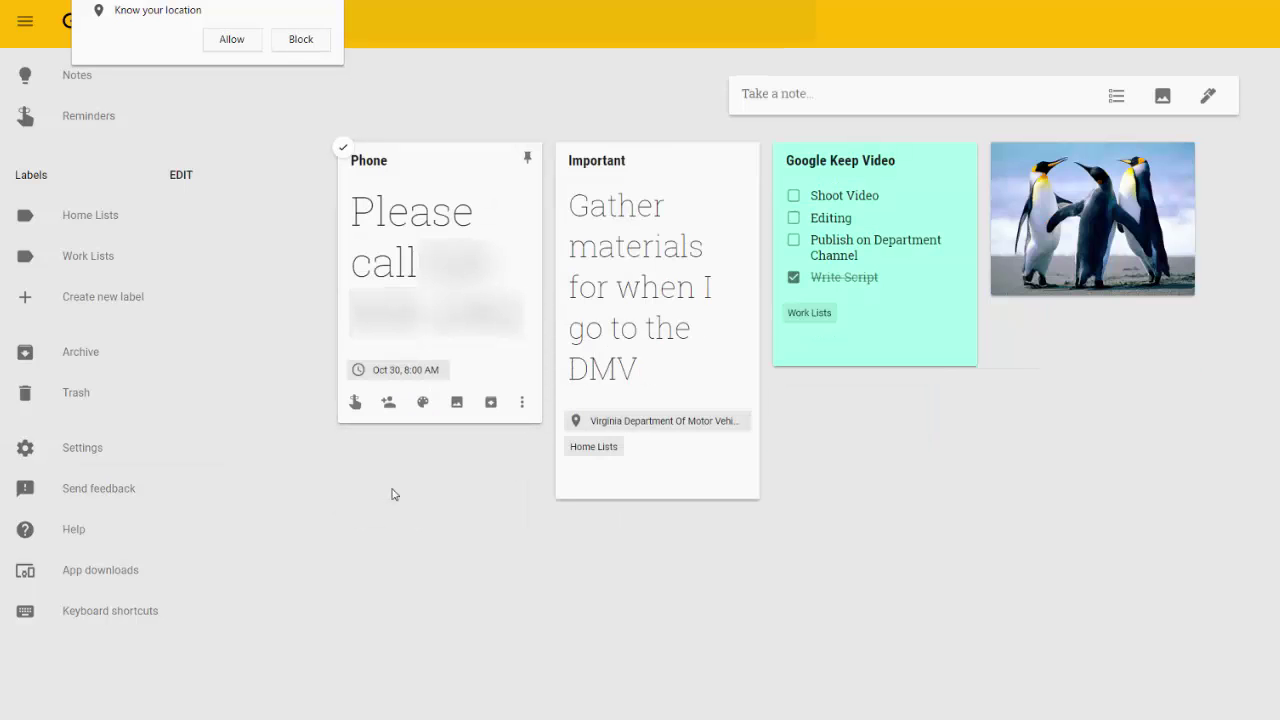
pyautogui.click(390, 404)
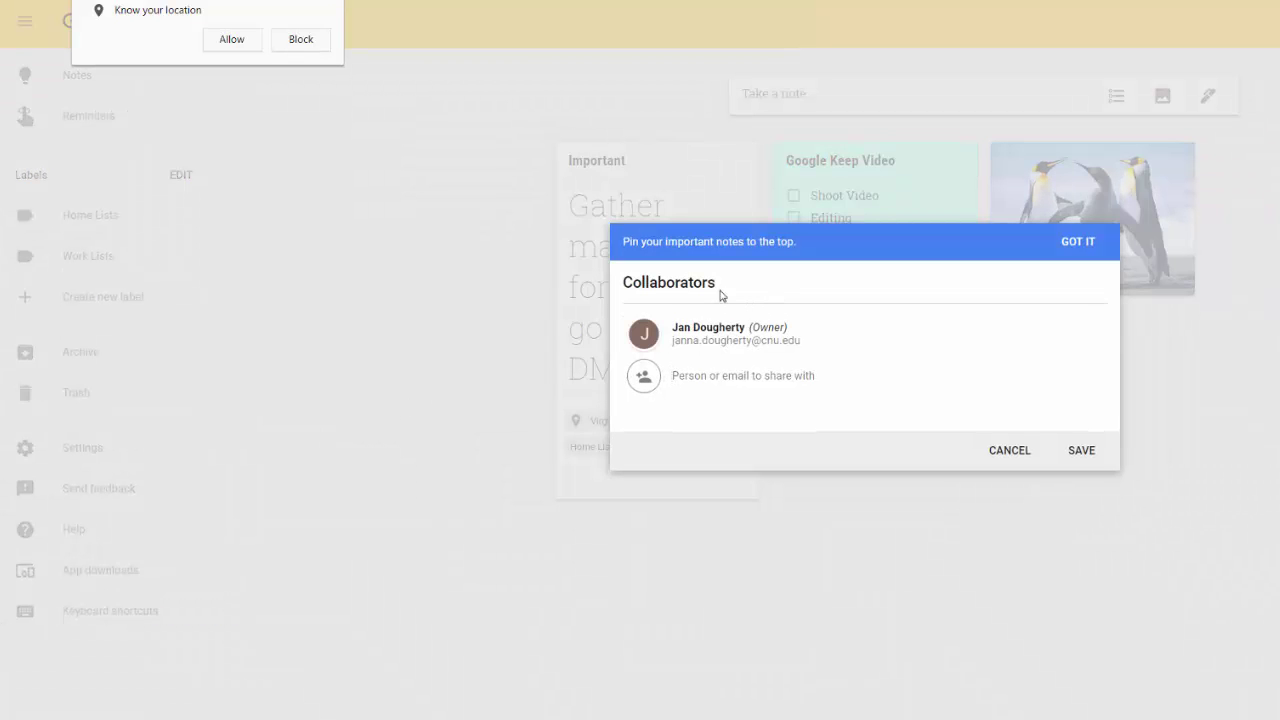
pyautogui.write('Will')
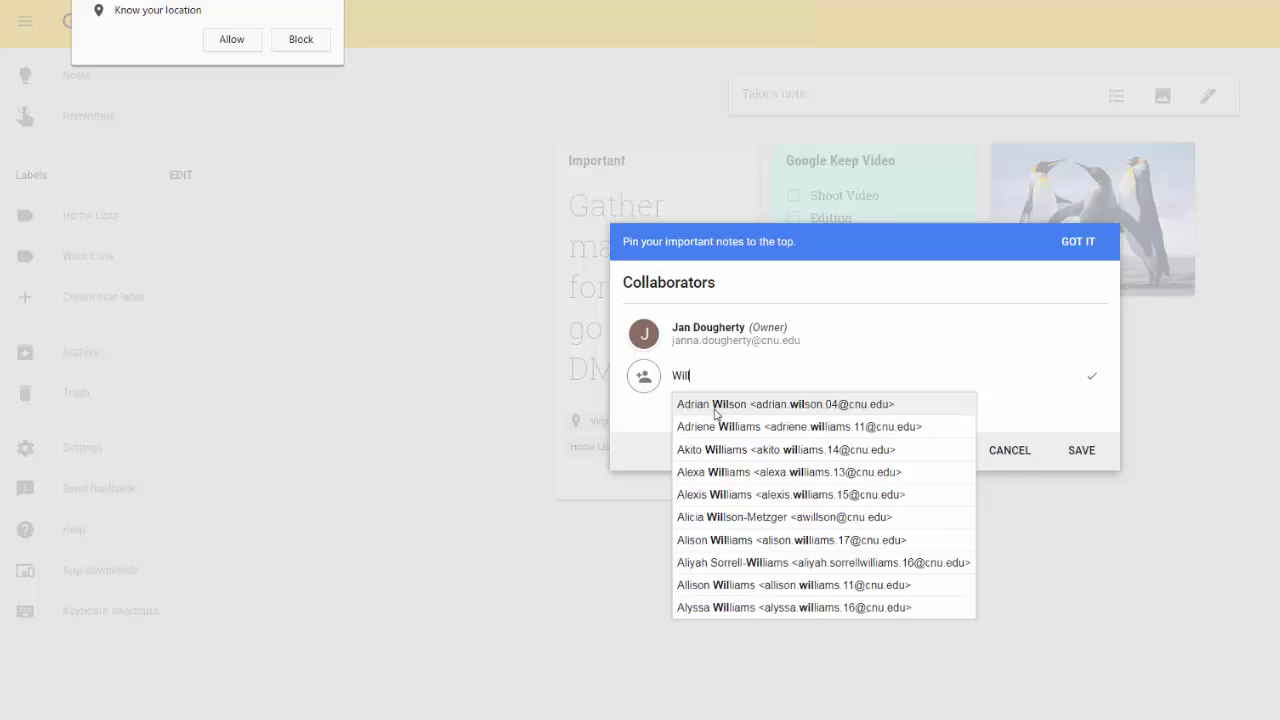
pyautogui.click(787, 404)
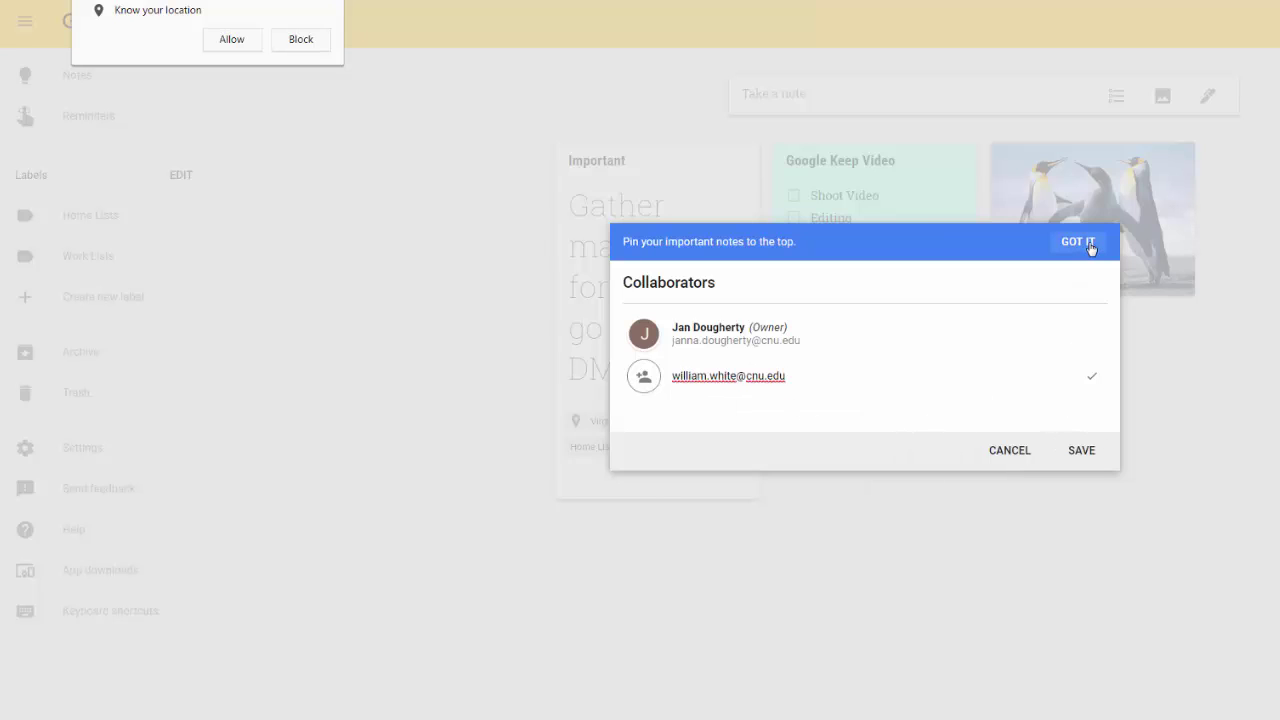
pyautogui.click(1083, 452)
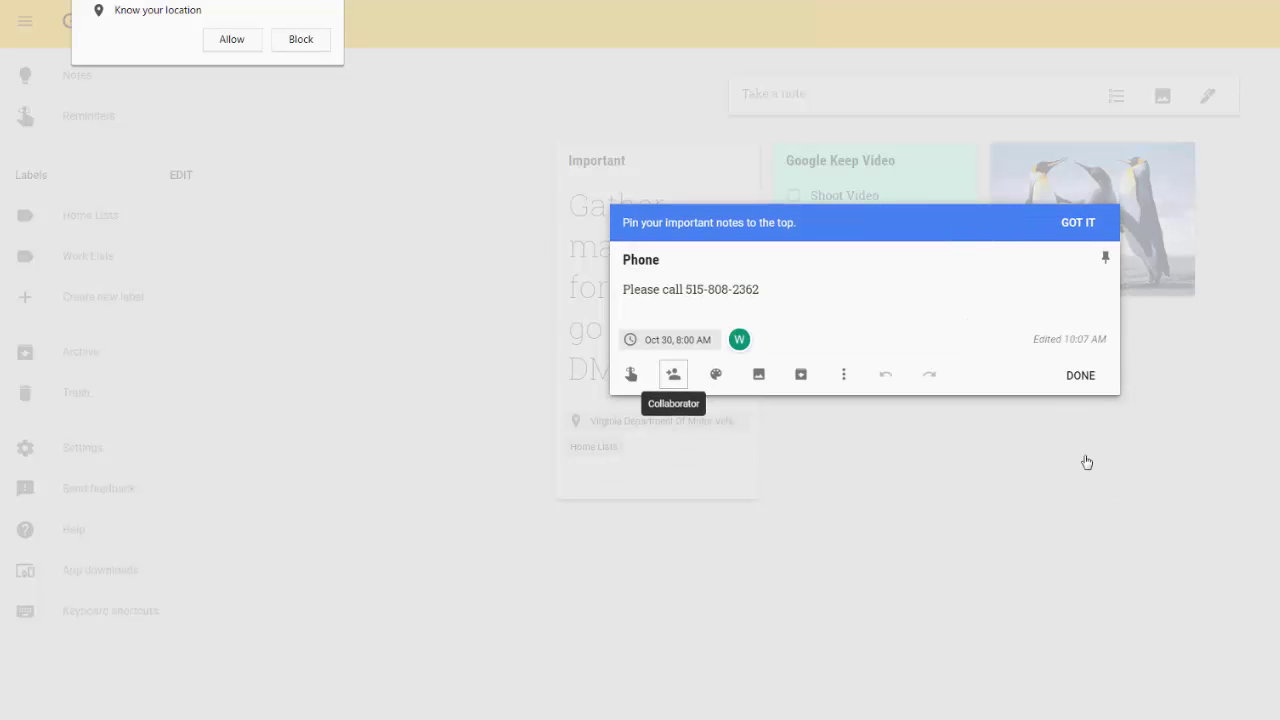
pyautogui.click(1080, 380)
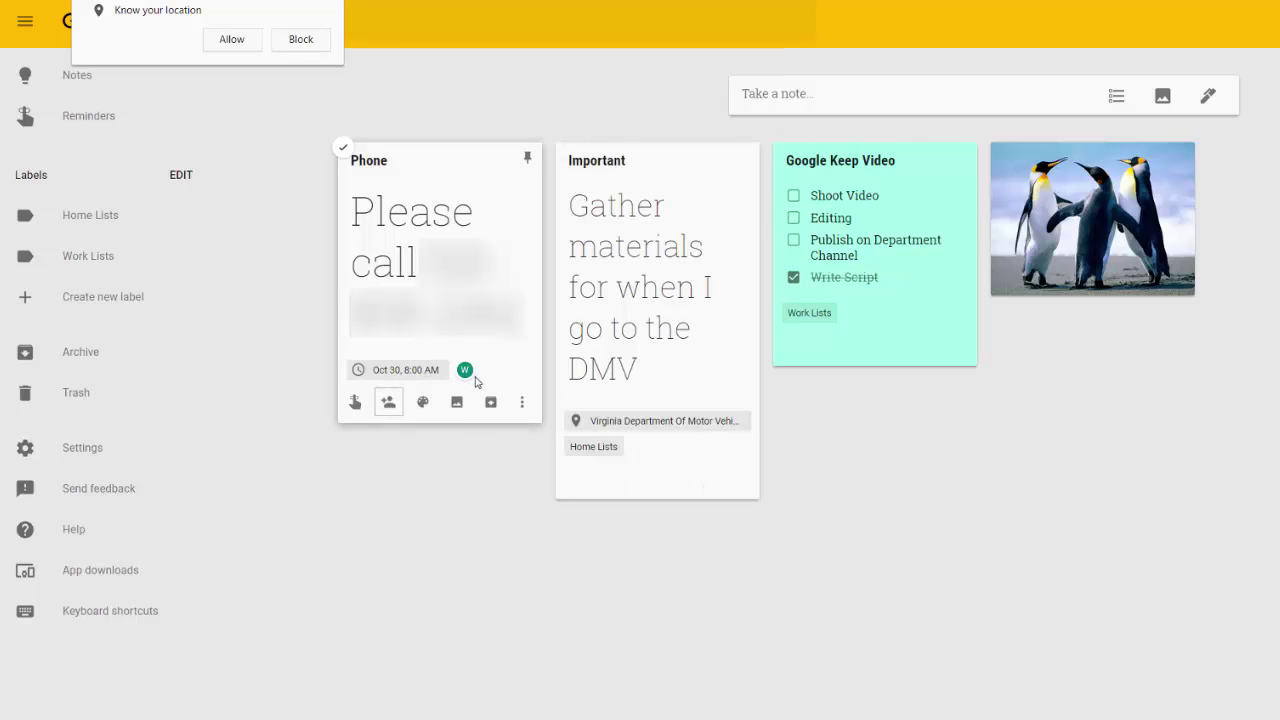
# Colour the Phone note yellow.
pyautogui.moveTo(474, 381)
pyautogui.moveTo(423, 401)
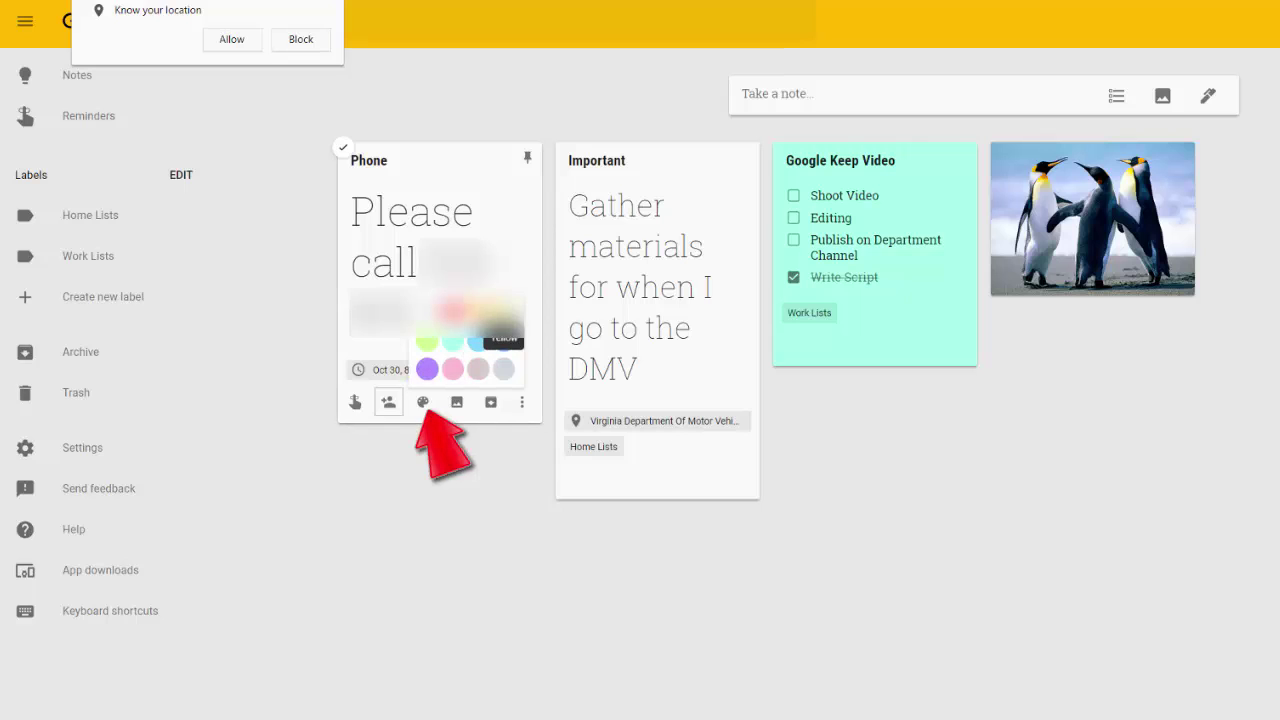
pyautogui.click(503, 312)
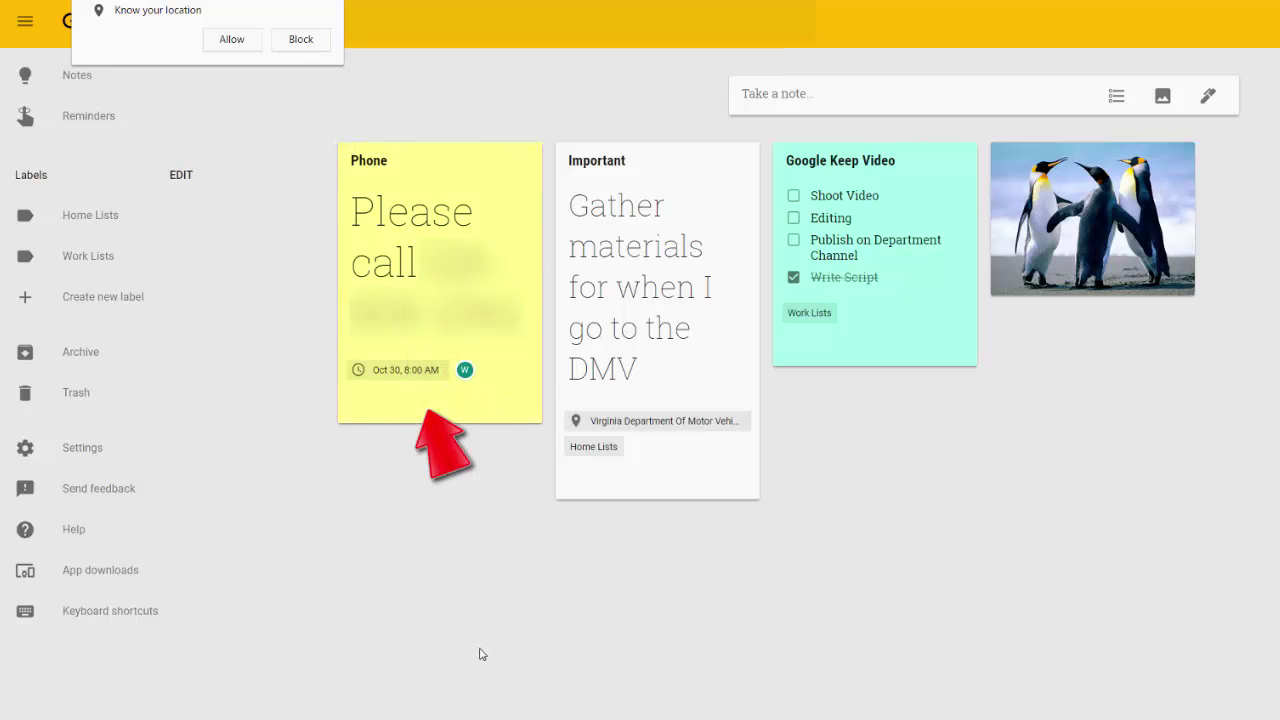
# Add the Lighthouse picture from Pictures > Sample Pictures to the Phone note.
pyautogui.moveTo(460, 402)
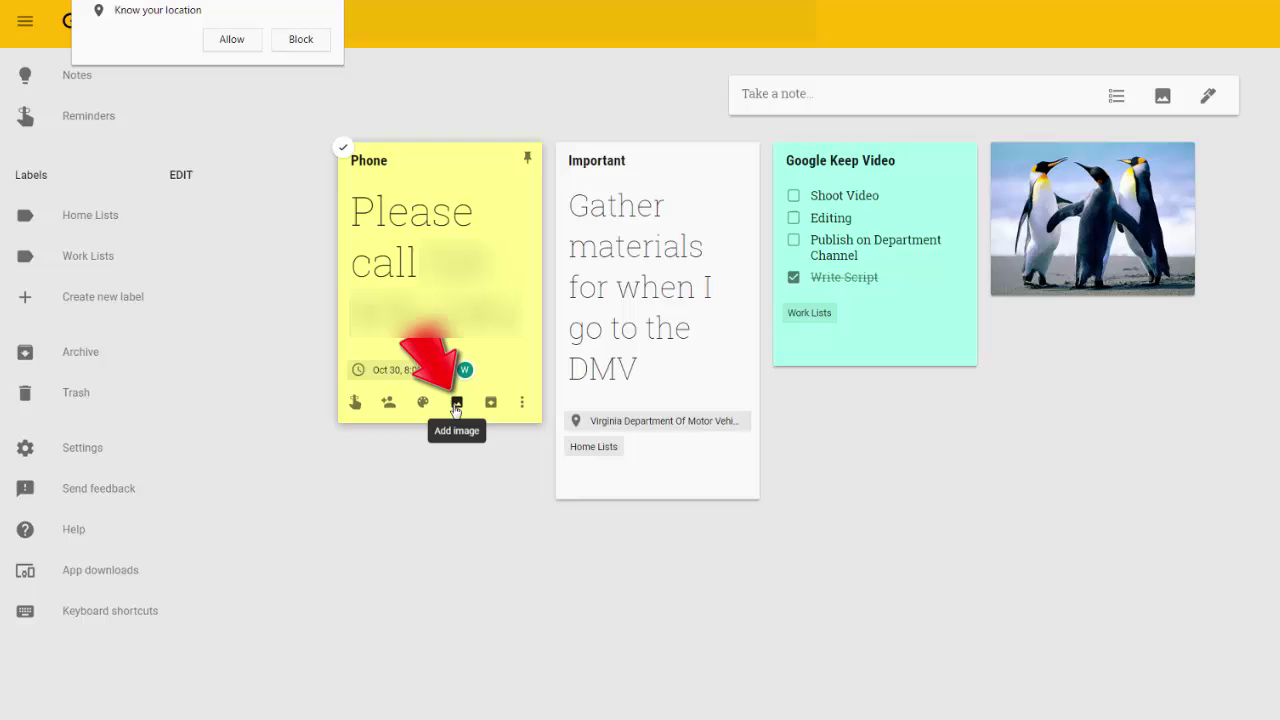
pyautogui.click(456, 404)
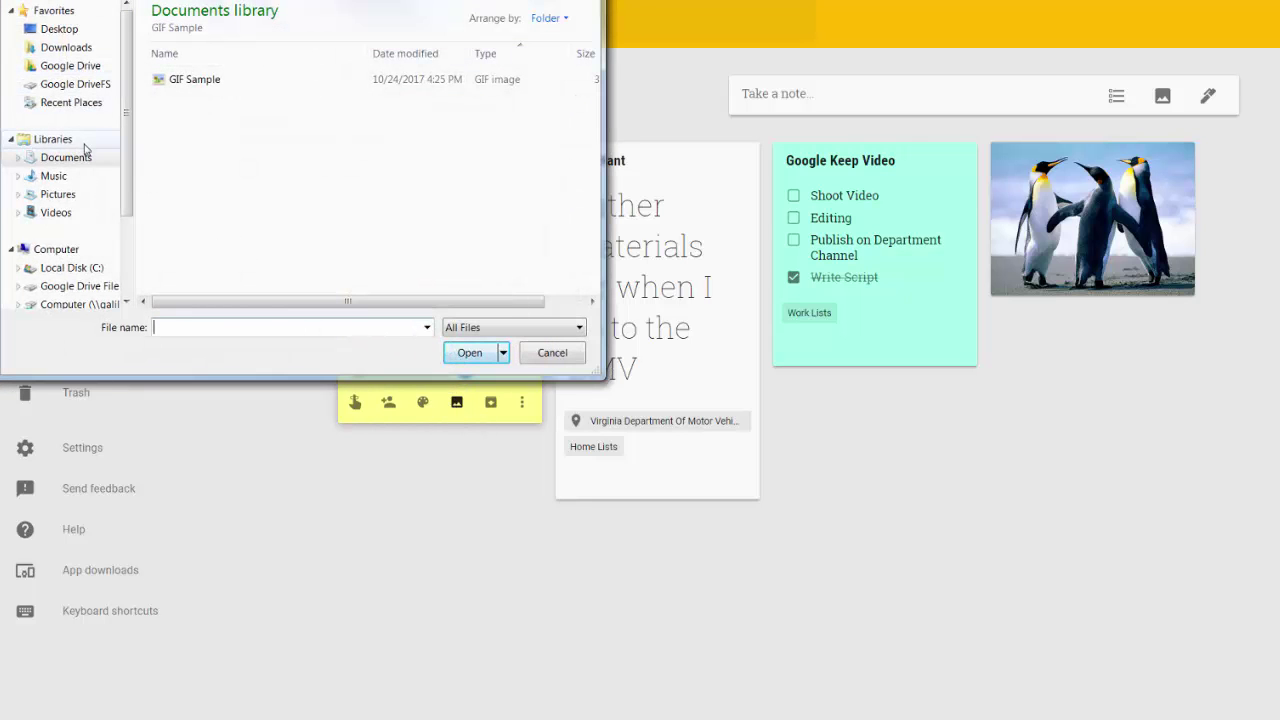
pyautogui.click(82, 194)
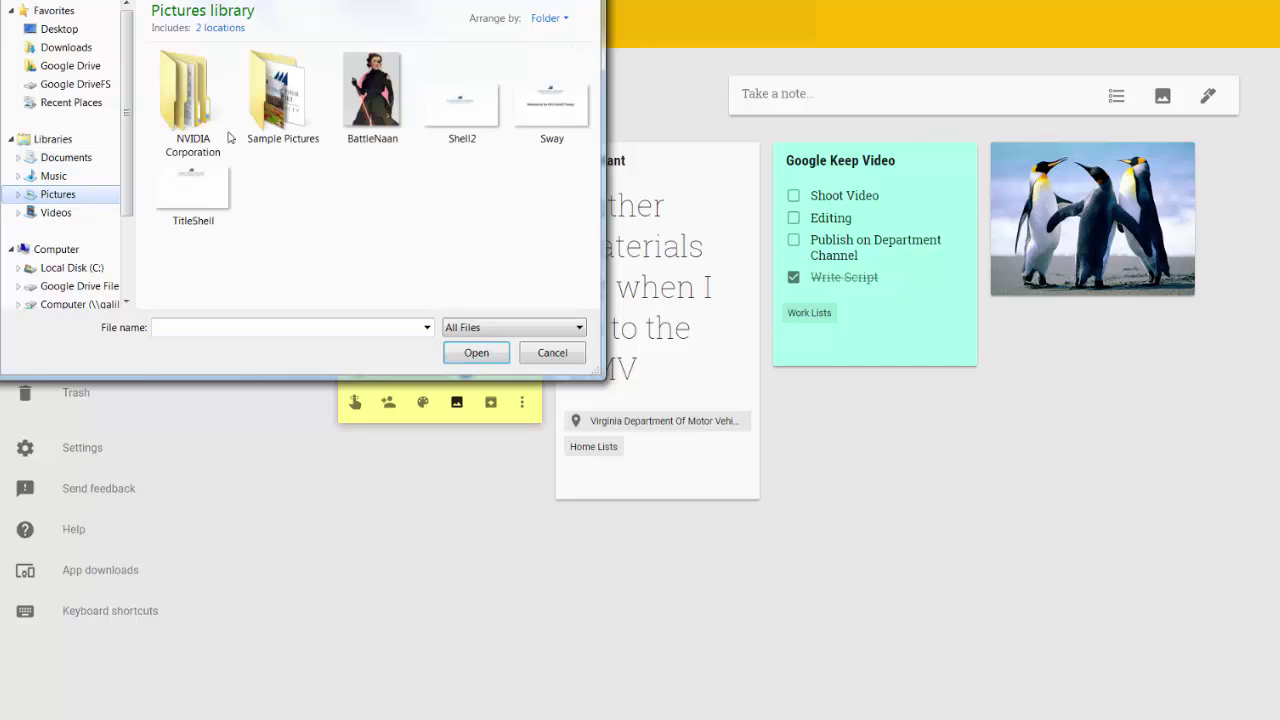
pyautogui.doubleClick(265, 103)
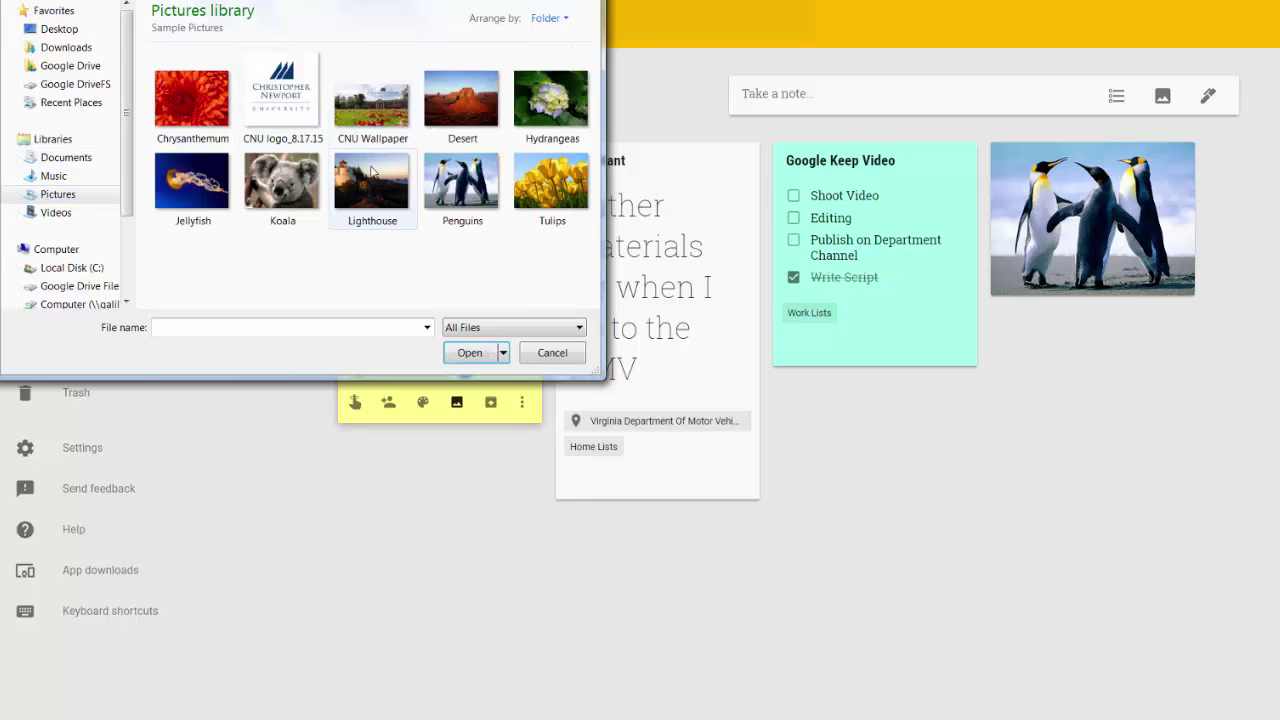
pyautogui.click(374, 170)
pyautogui.click(470, 353)
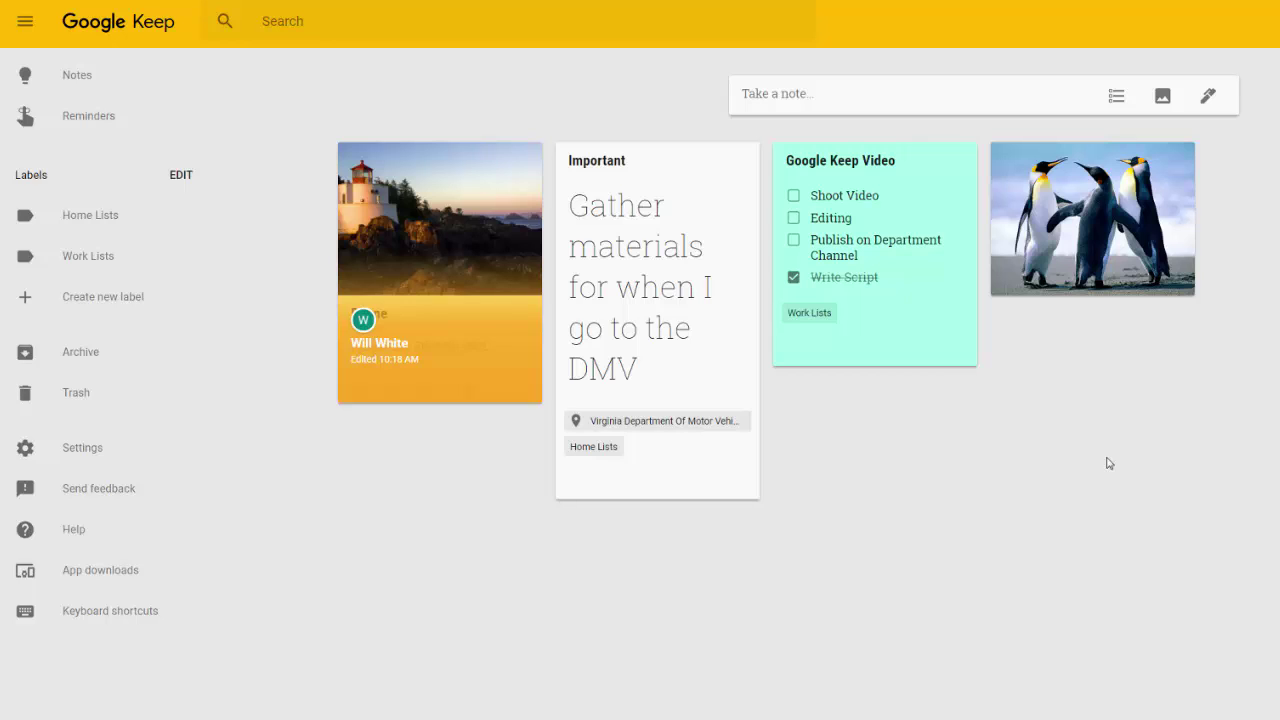
pyautogui.moveTo(421, 323)
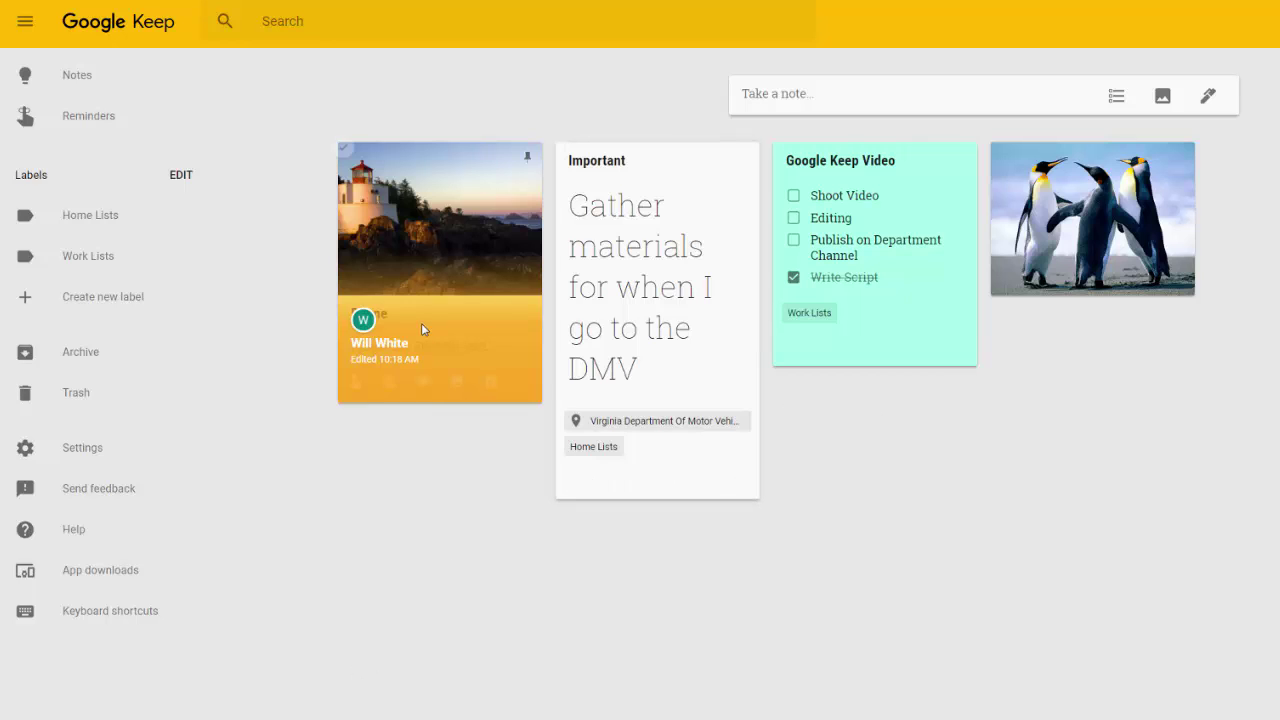
# Start a new checklist note titled Upcoming Meeting.
pyautogui.click(1116, 97)
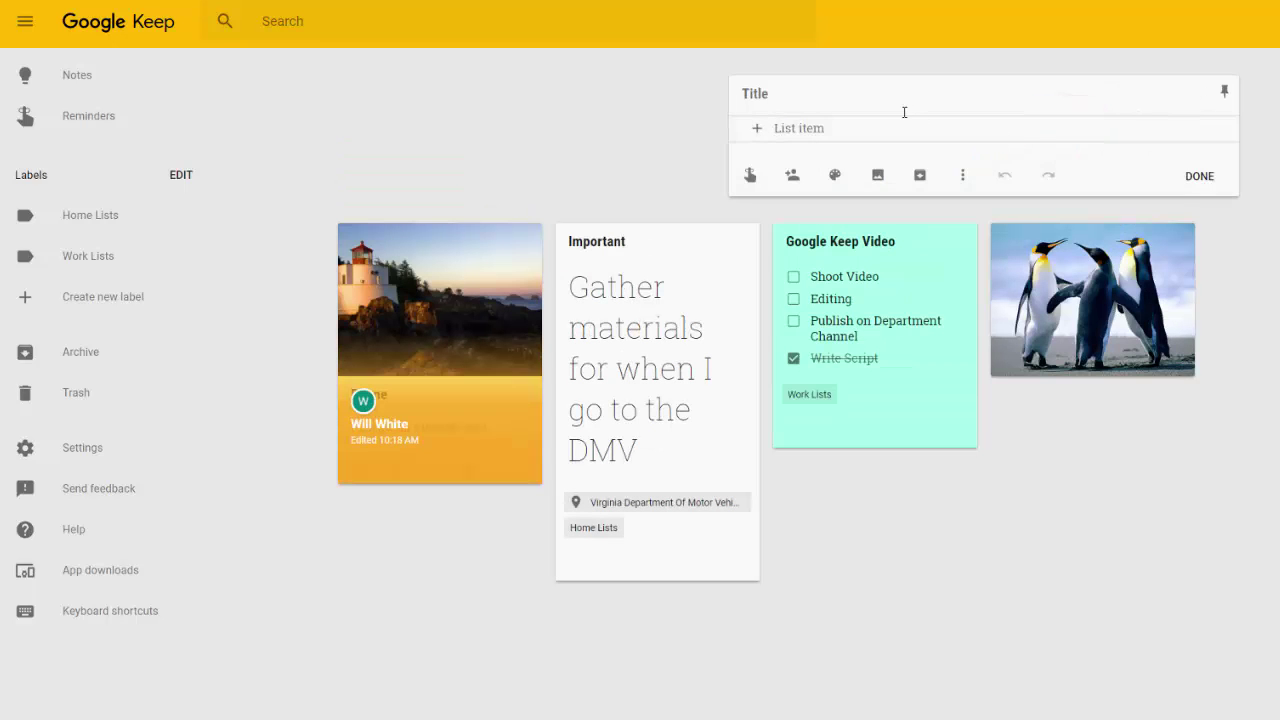
pyautogui.click(860, 108)
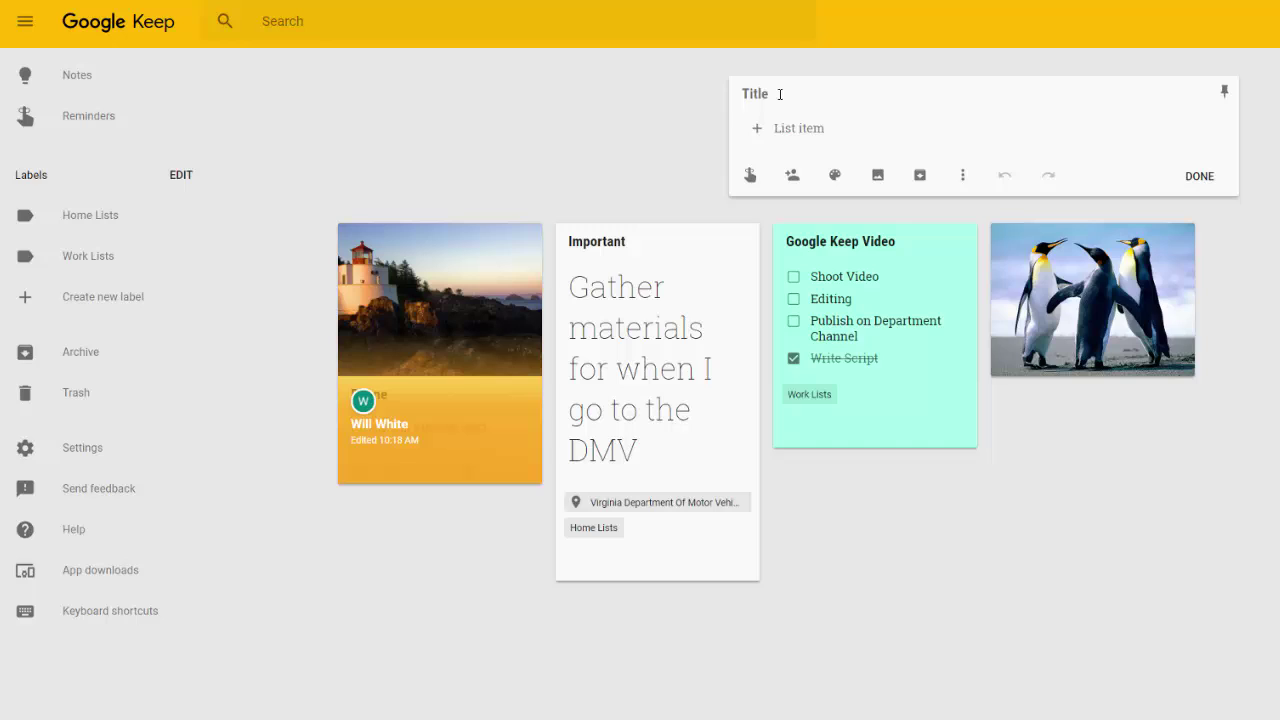
pyautogui.write('Upcoming Meeting')
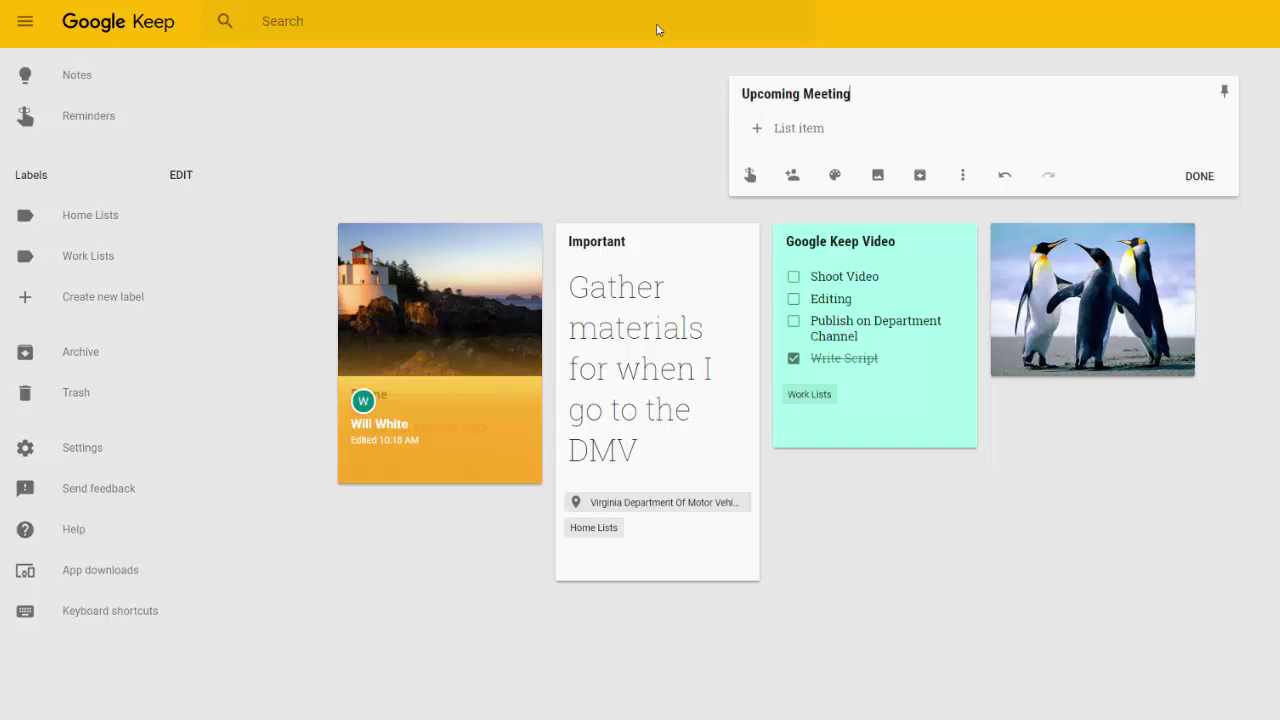
# List Write an Agenda, Send out Meeting Reminders and Book Location, then save the note.
pyautogui.click(811, 129)
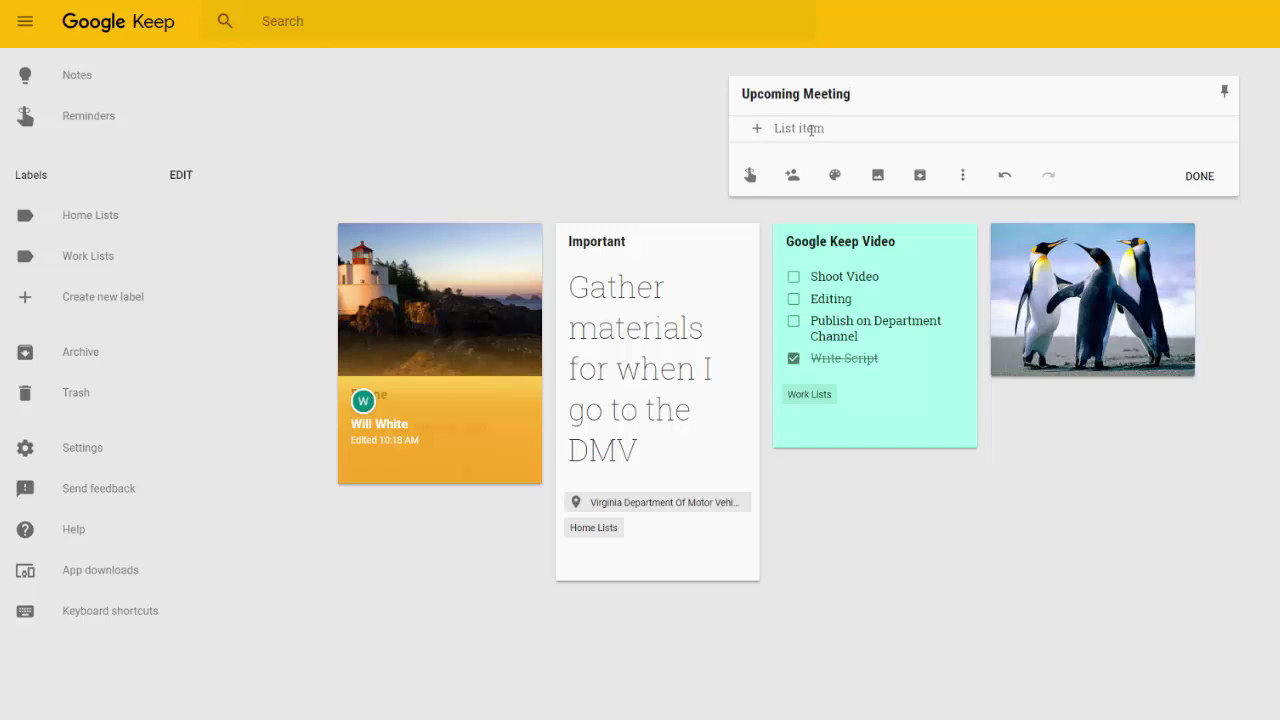
pyautogui.write('Write and')
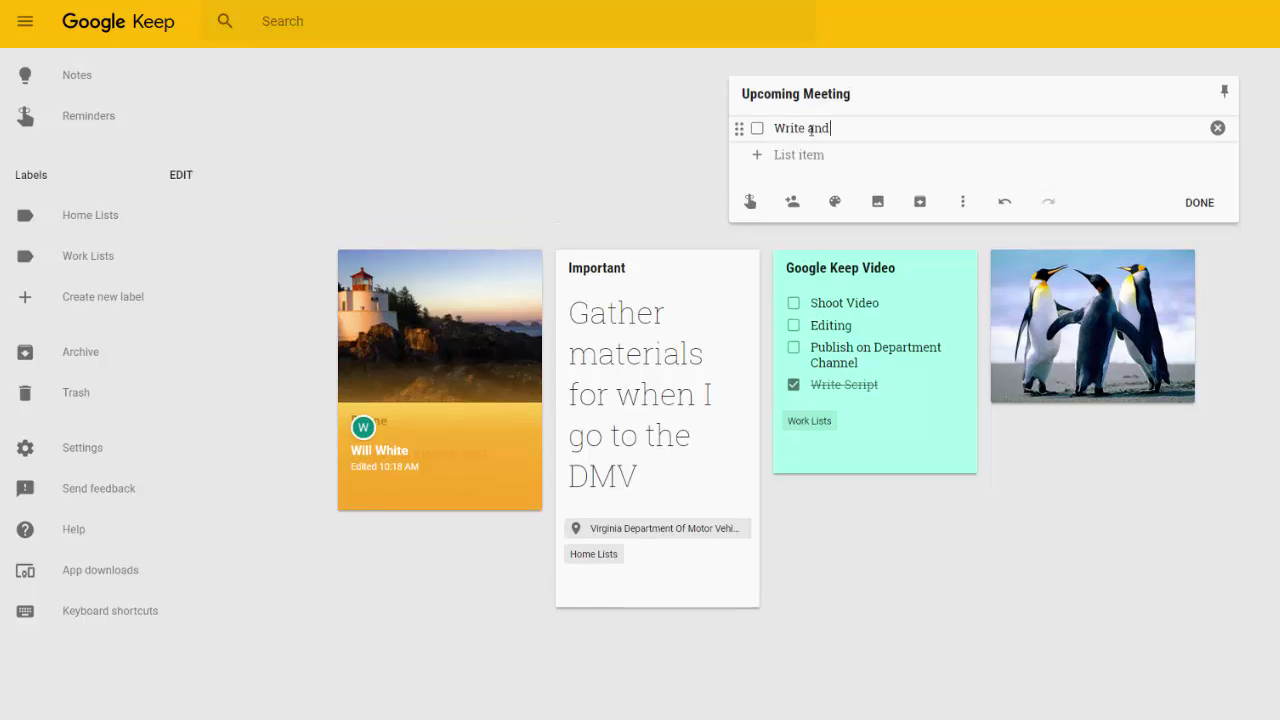
pyautogui.press('BackSpace')
pyautogui.write(' Agenda')
pyautogui.press('Return')
pyautogui.write('Send out')
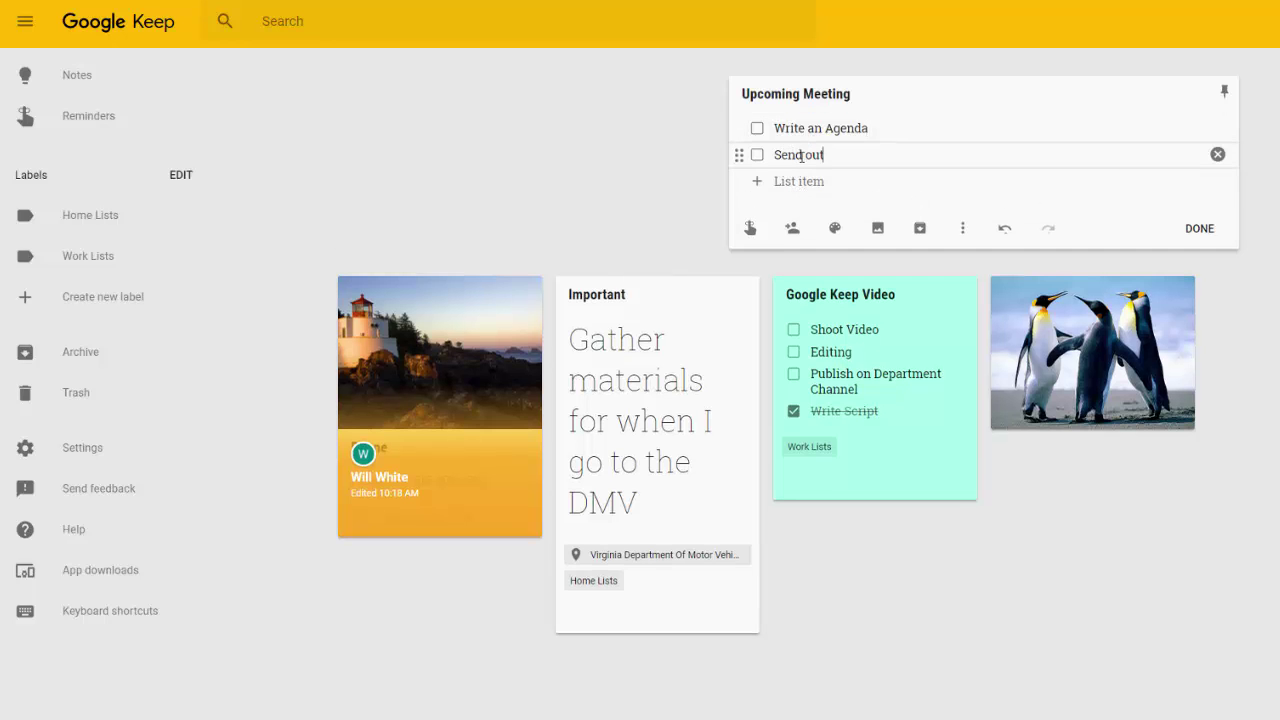
pyautogui.write(' Meeting Reminders')
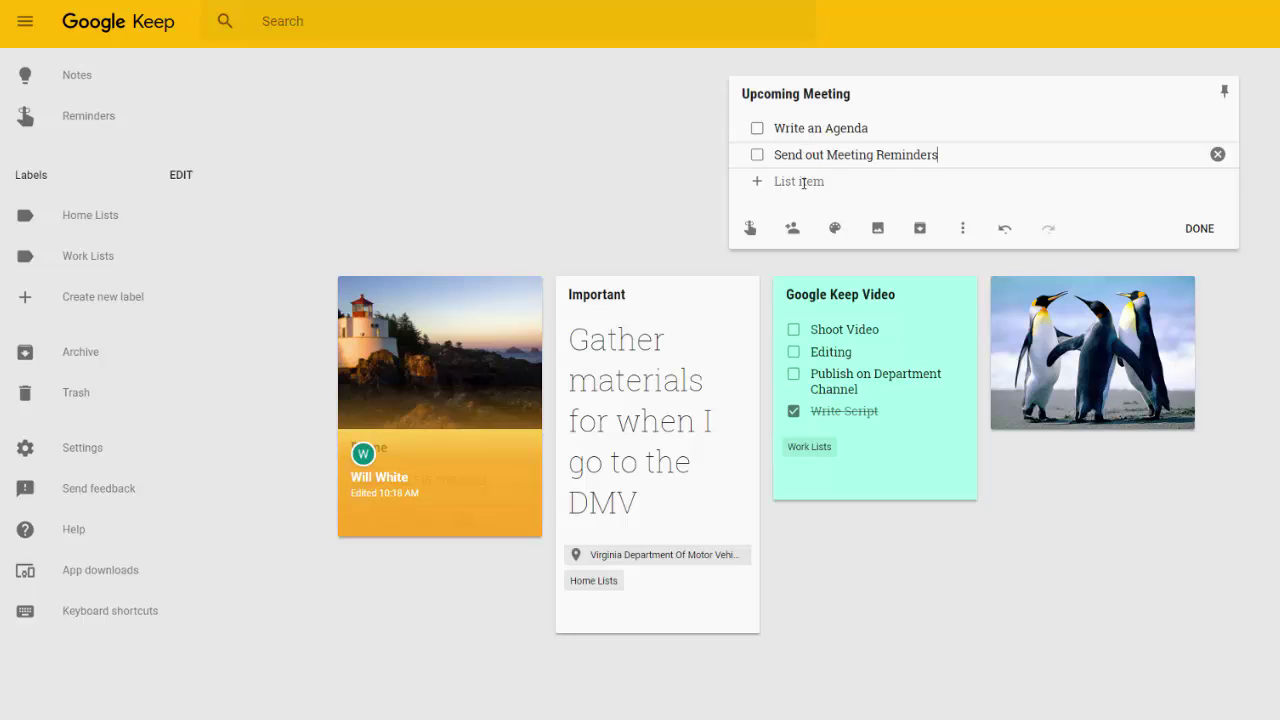
pyautogui.click(802, 181)
pyautogui.write('Book')
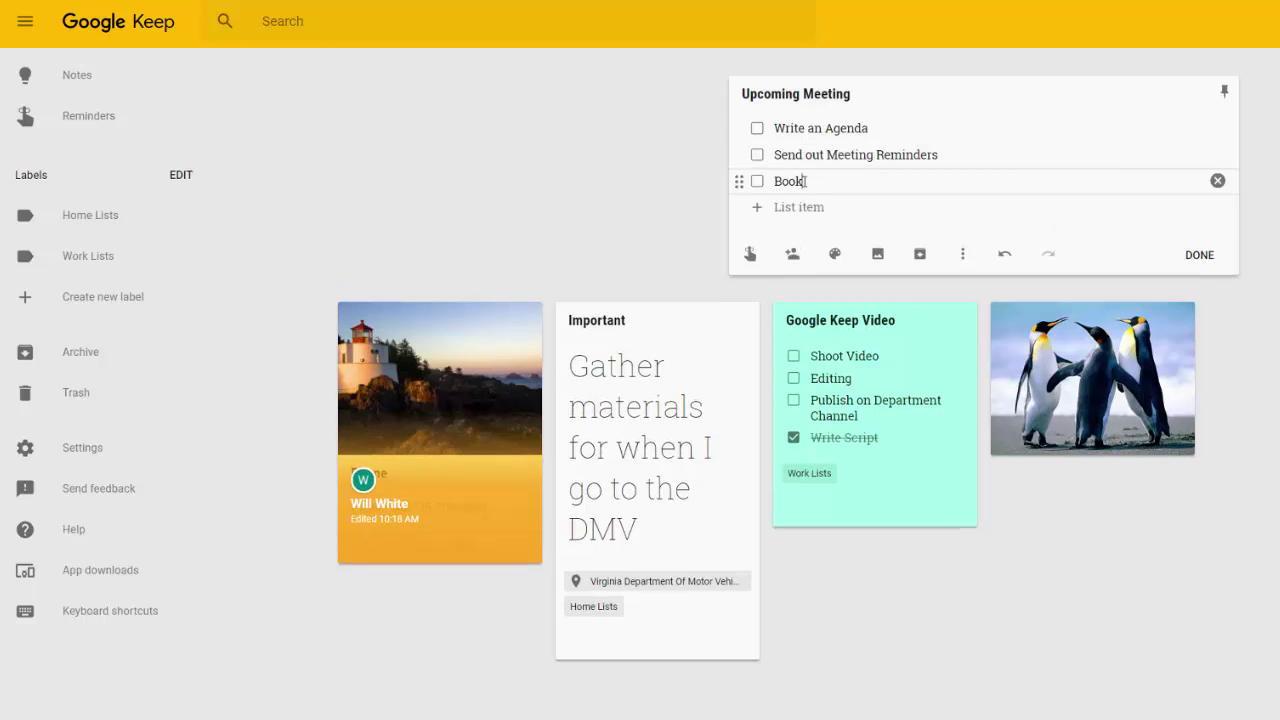
pyautogui.write(' Location')
pyautogui.click(1201, 255)
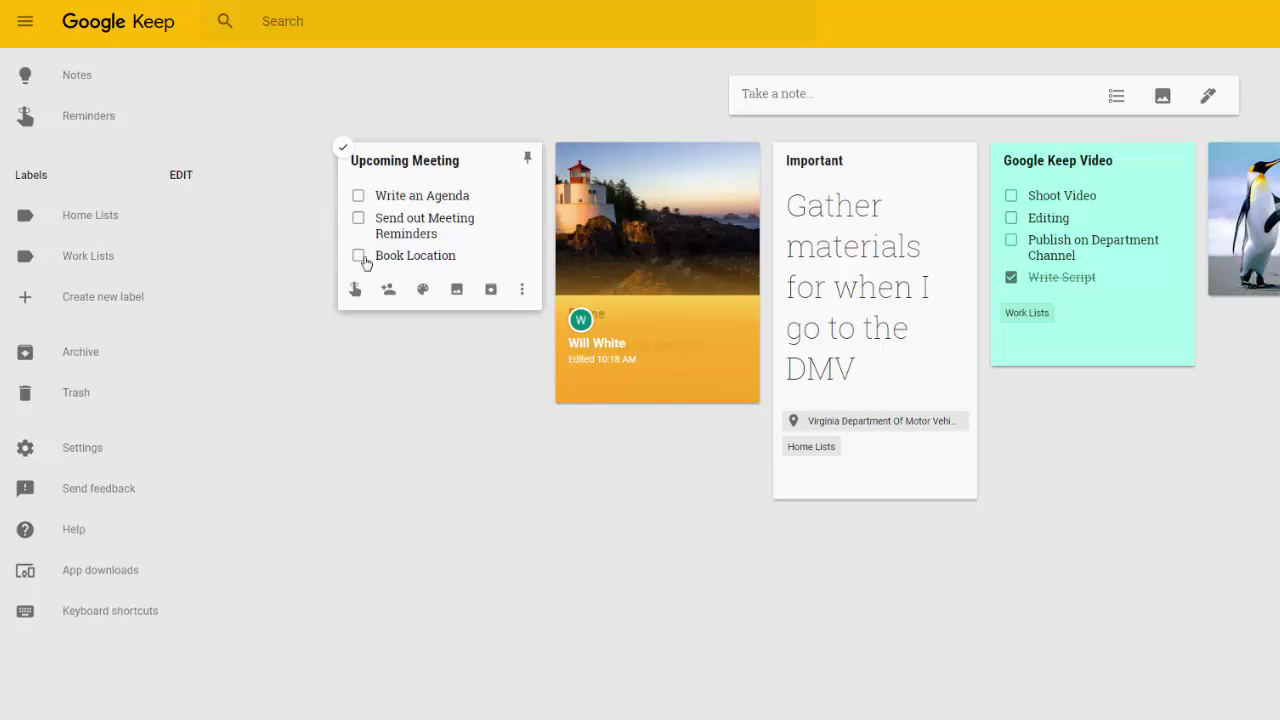
# Tick off Write an Agenda and Book Location on the Upcoming Meeting card.
pyautogui.click(359, 196)
pyautogui.click(358, 232)
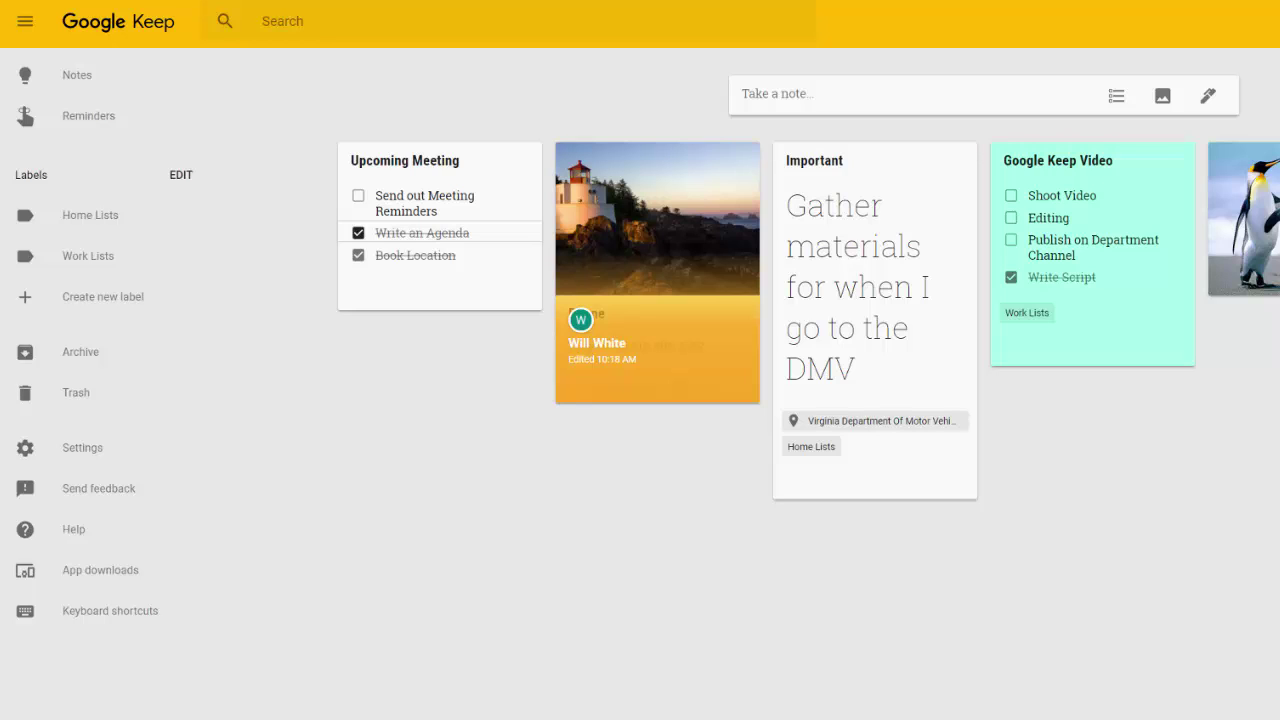
# Start a drawing note and draw a medium-thickness yellow zigzag with the pen.
pyautogui.click(1210, 96)
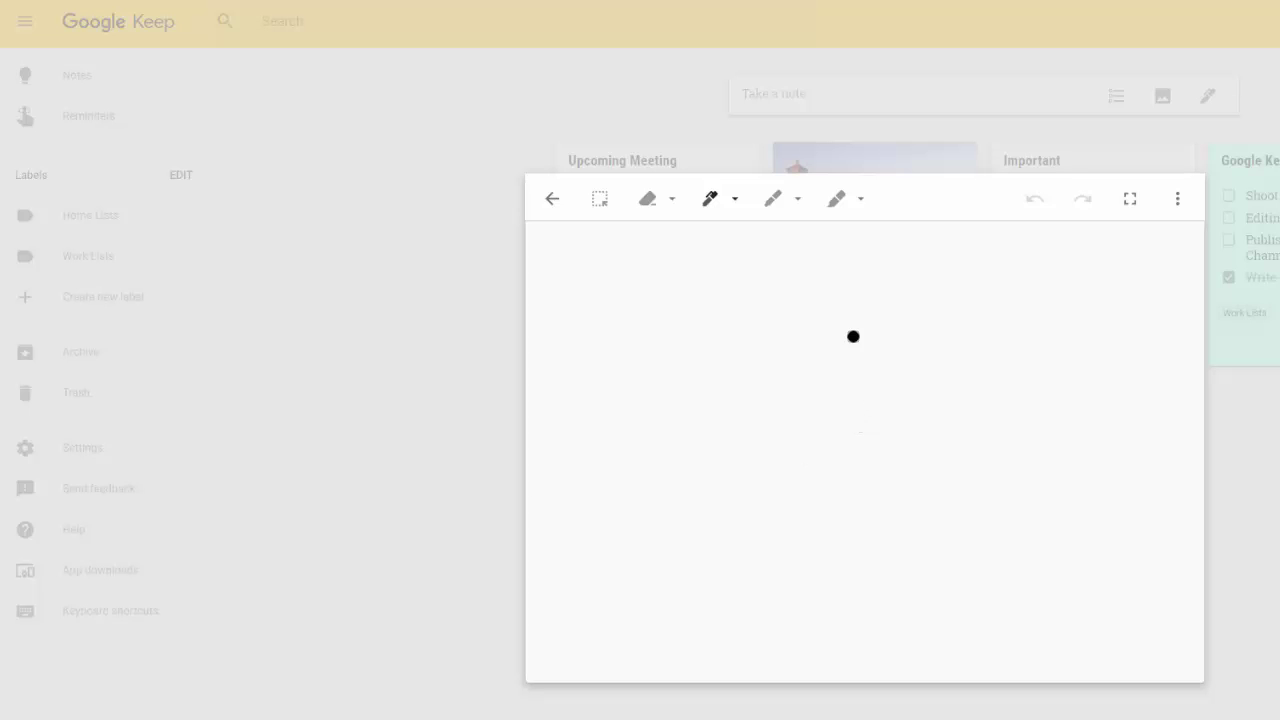
pyautogui.click(731, 204)
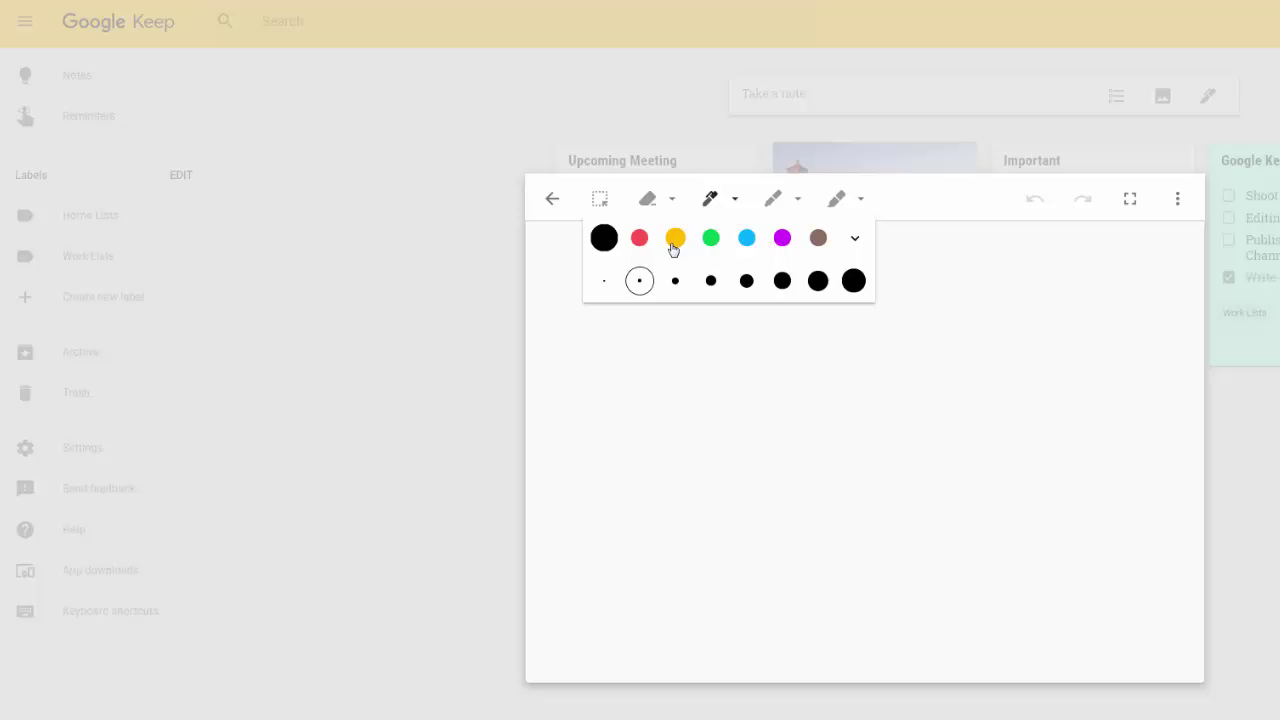
pyautogui.click(674, 249)
pyautogui.click(675, 284)
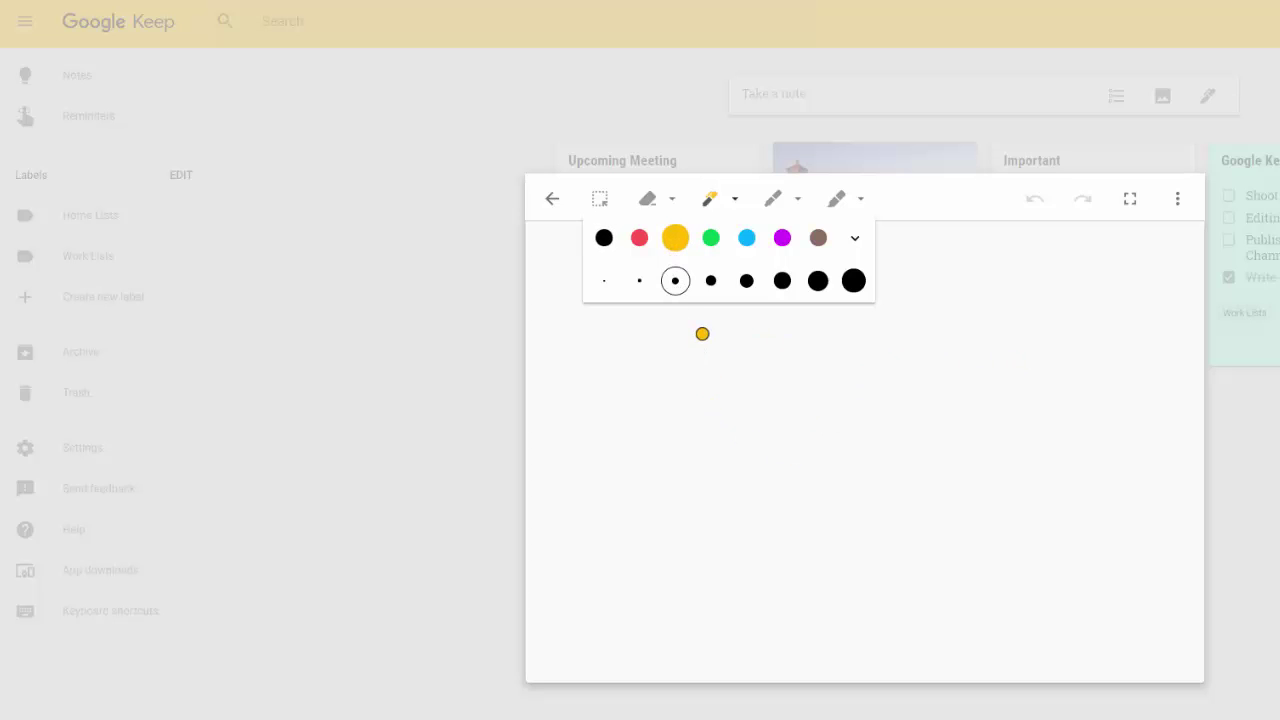
pyautogui.moveTo(743, 337)
pyautogui.mouseDown()
pyautogui.moveTo(943, 371)
pyautogui.moveTo(966, 506)
pyautogui.moveTo(653, 563)
pyautogui.mouseUp()
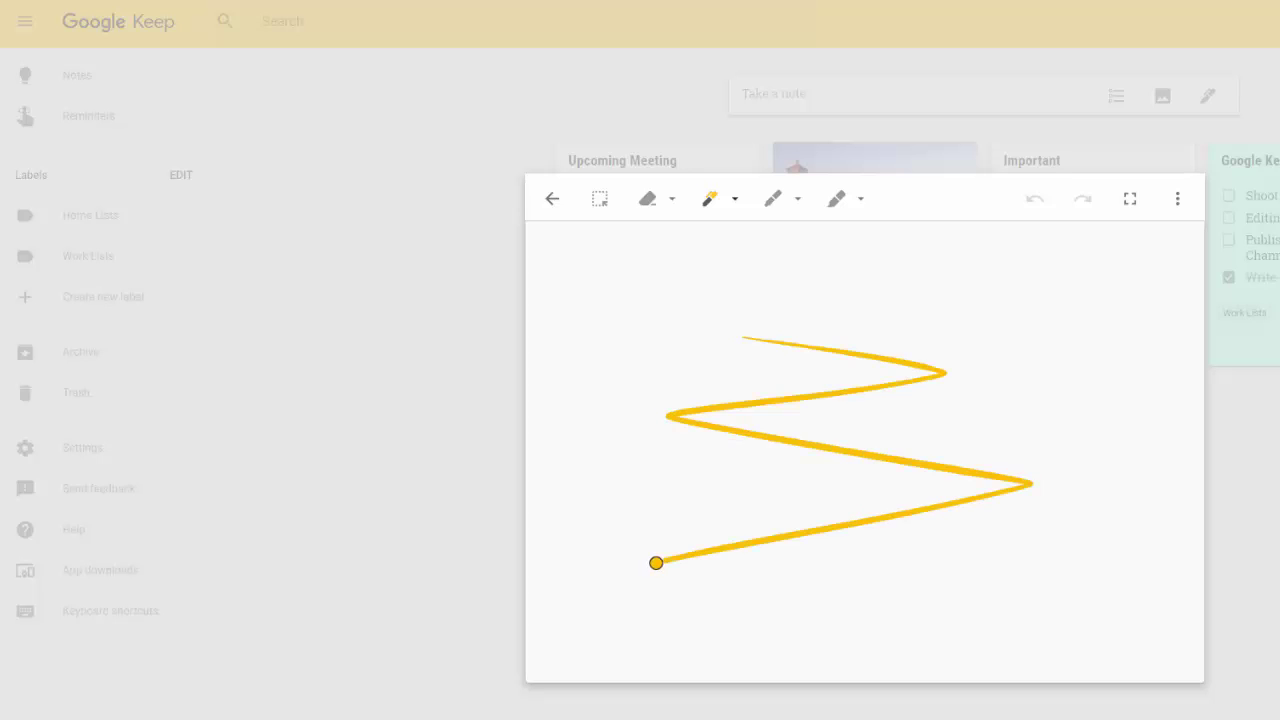
# Add faint marker and red pen strokes, then erase both with the eraser.
pyautogui.click(796, 203)
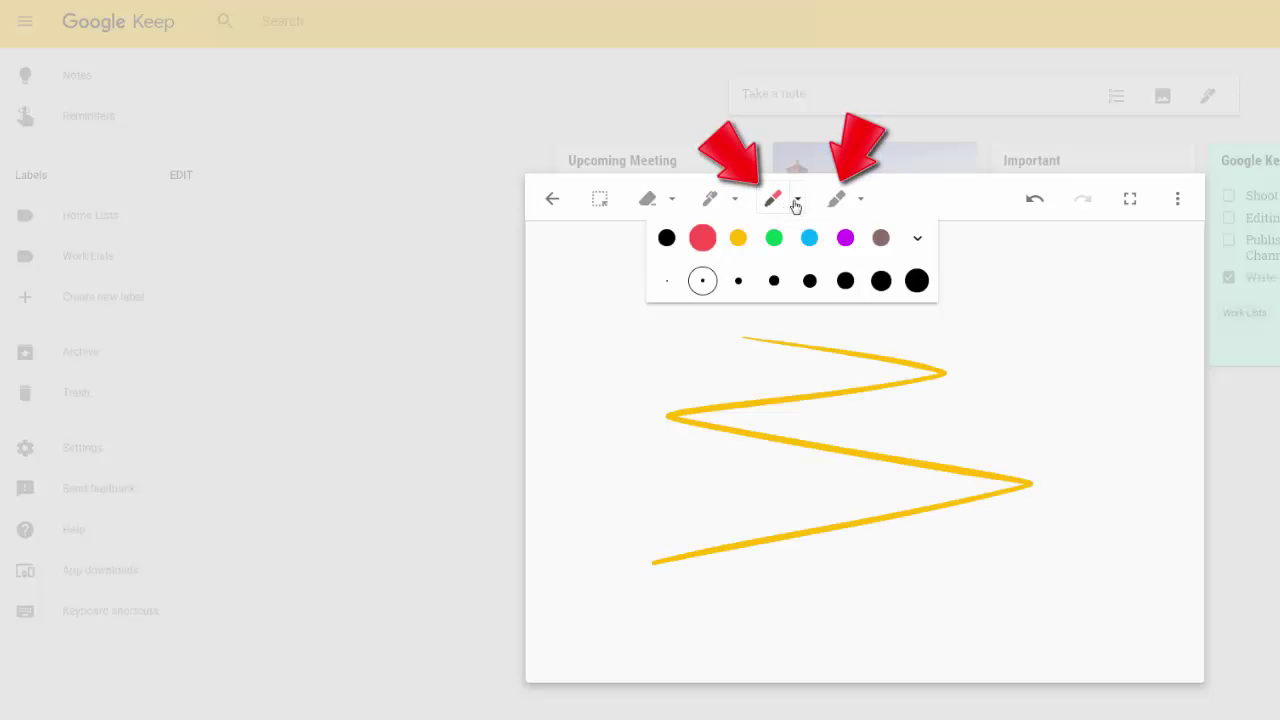
pyautogui.click(860, 201)
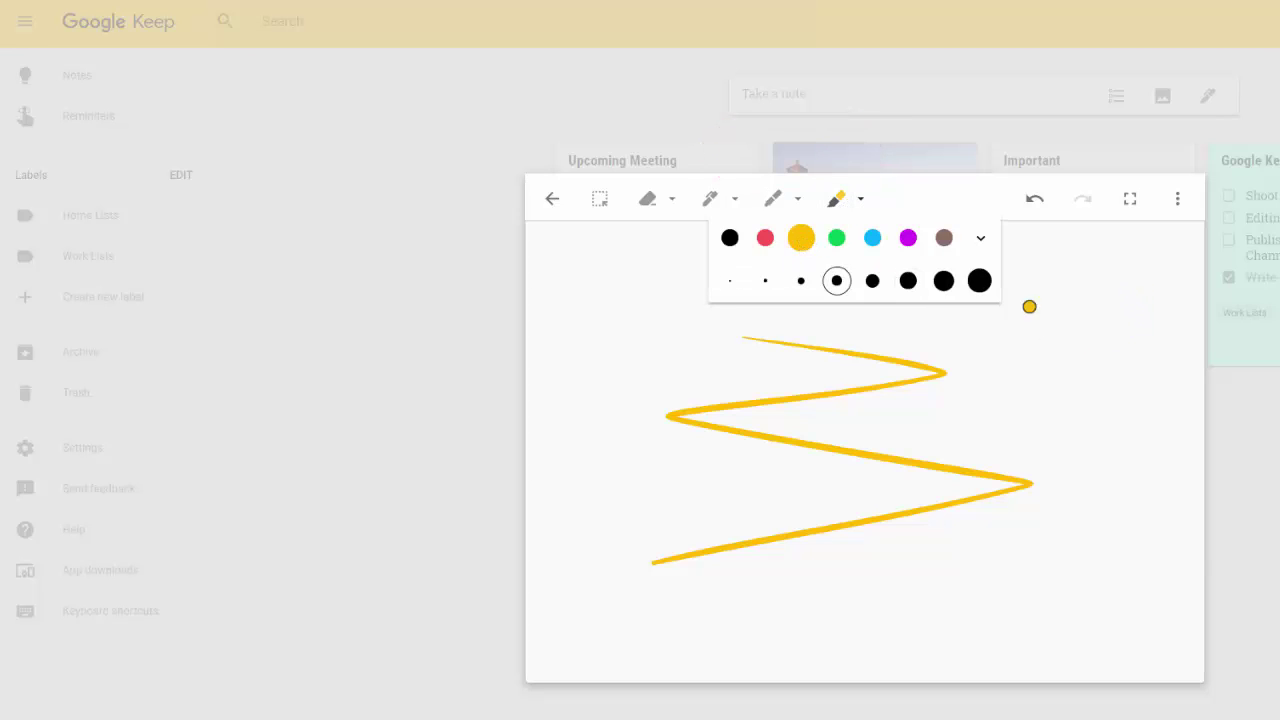
pyautogui.moveTo(1137, 288); pyautogui.dragTo(1110, 350)
pyautogui.moveTo(916, 466); pyautogui.dragTo(1166, 543)
pyautogui.click(785, 210)
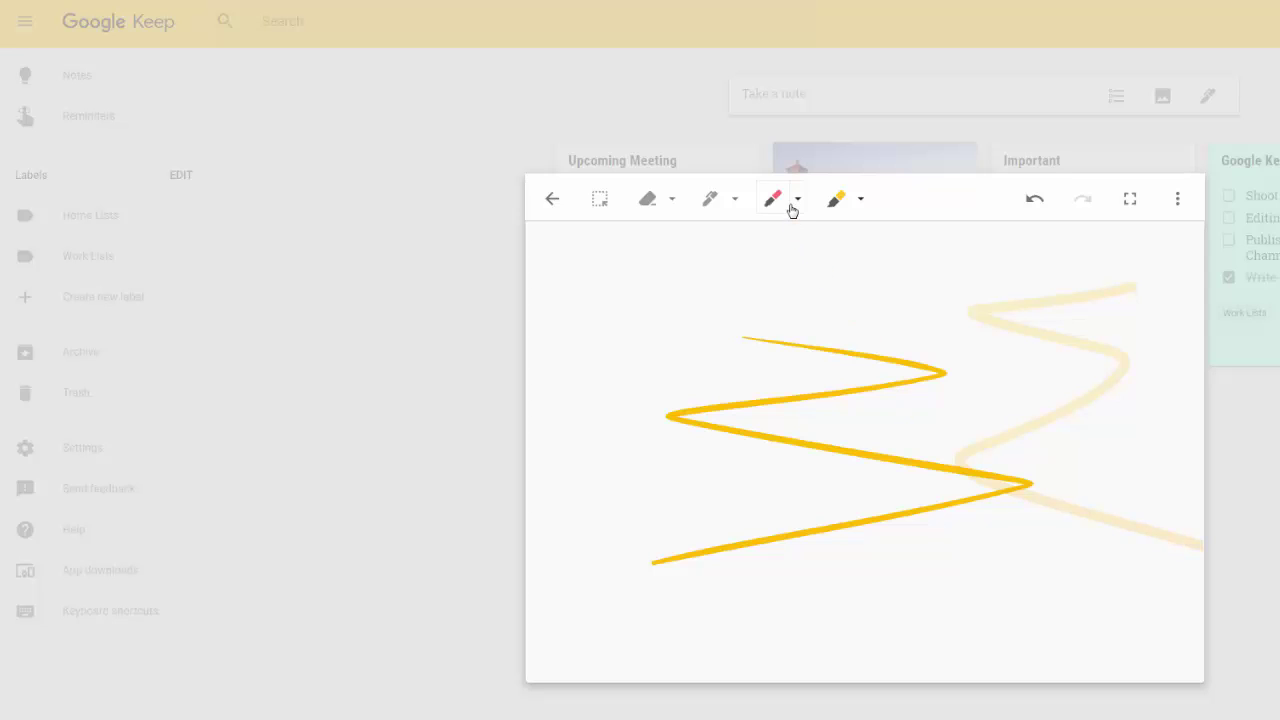
pyautogui.moveTo(672, 253)
pyautogui.mouseDown()
pyautogui.moveTo(717, 320)
pyautogui.moveTo(683, 403)
pyautogui.mouseUp()
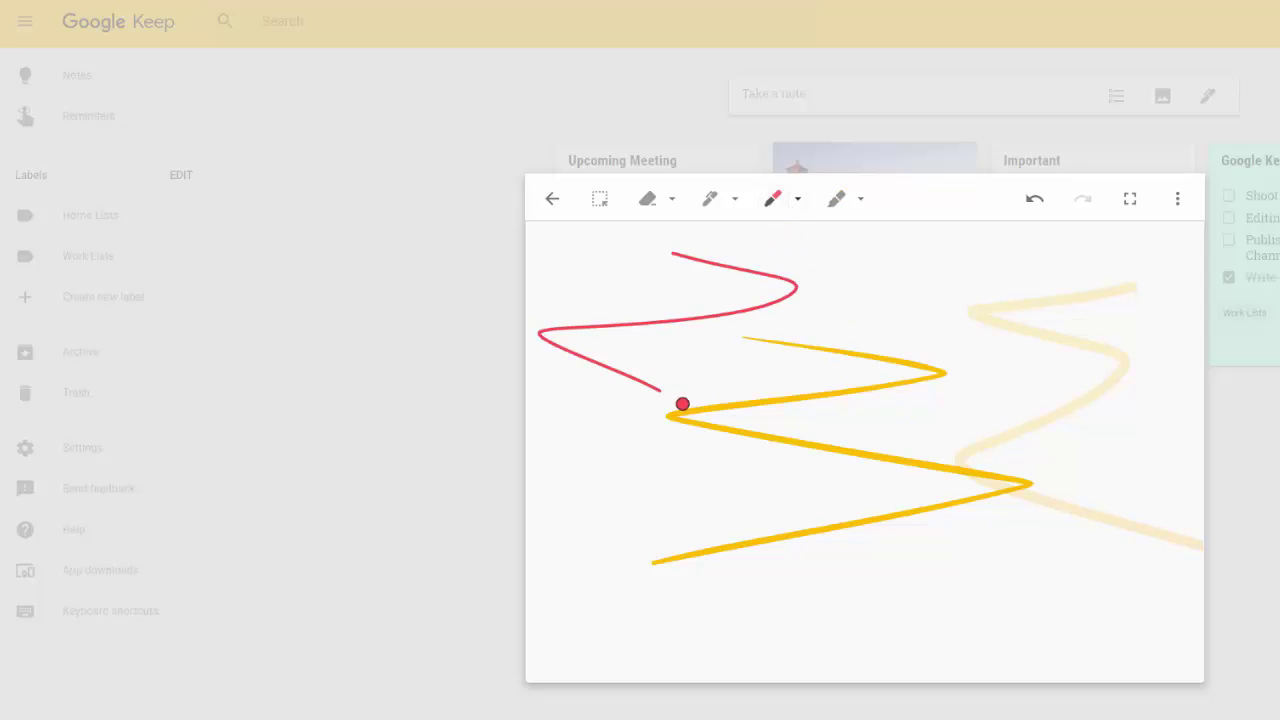
pyautogui.click(650, 201)
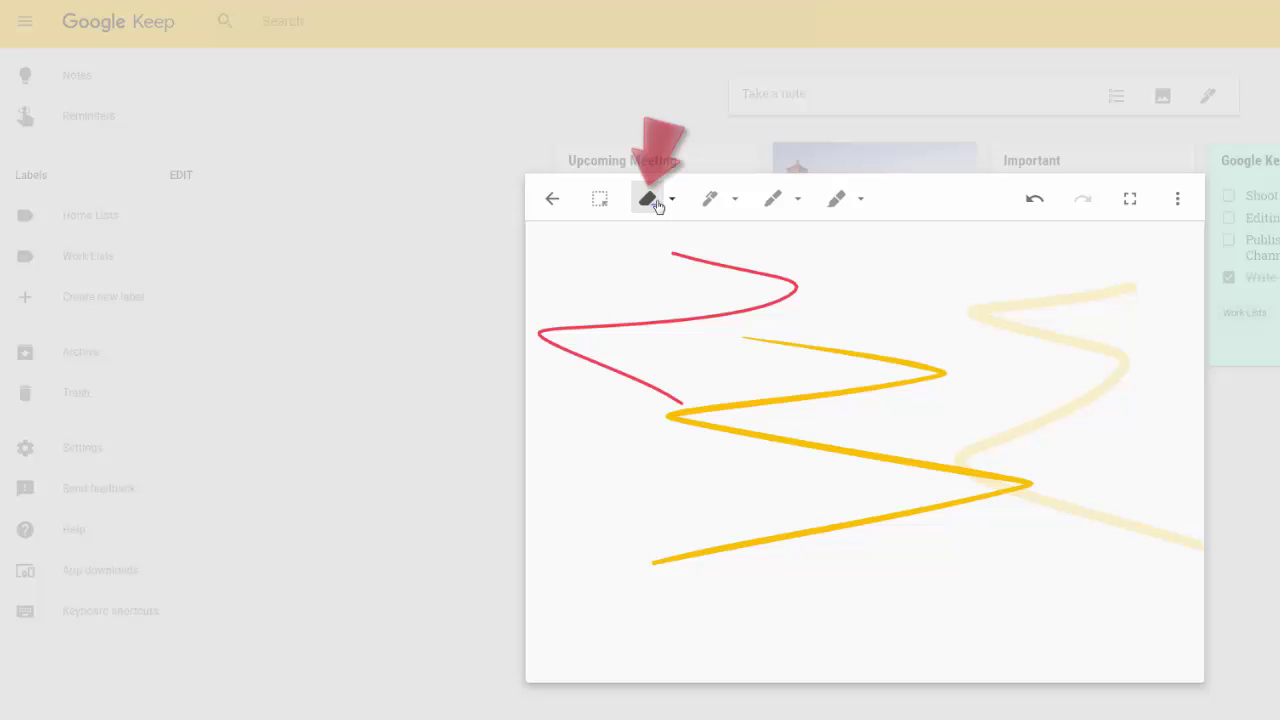
pyautogui.moveTo(703, 263); pyautogui.dragTo(786, 277)
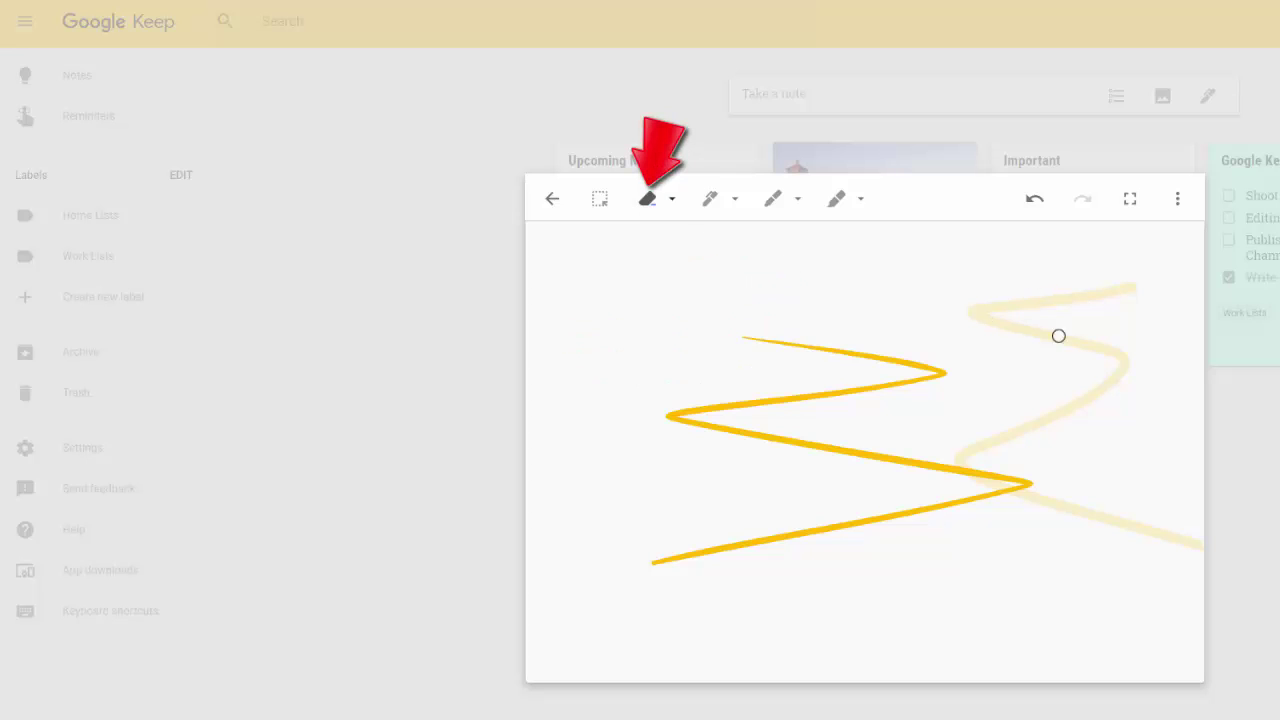
pyautogui.moveTo(1057, 337); pyautogui.dragTo(1083, 420)
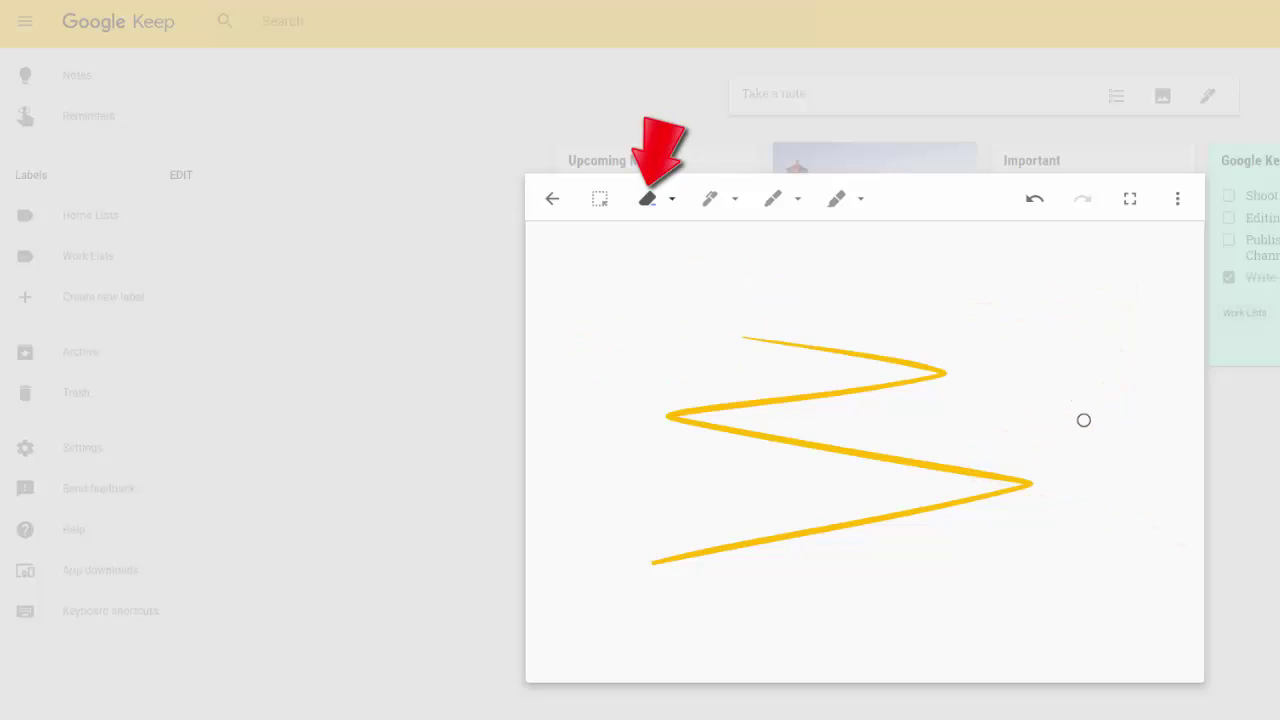
# Leave the canvas, title the drawing note Lightning Bold Logo, and save it.
pyautogui.click(552, 203)
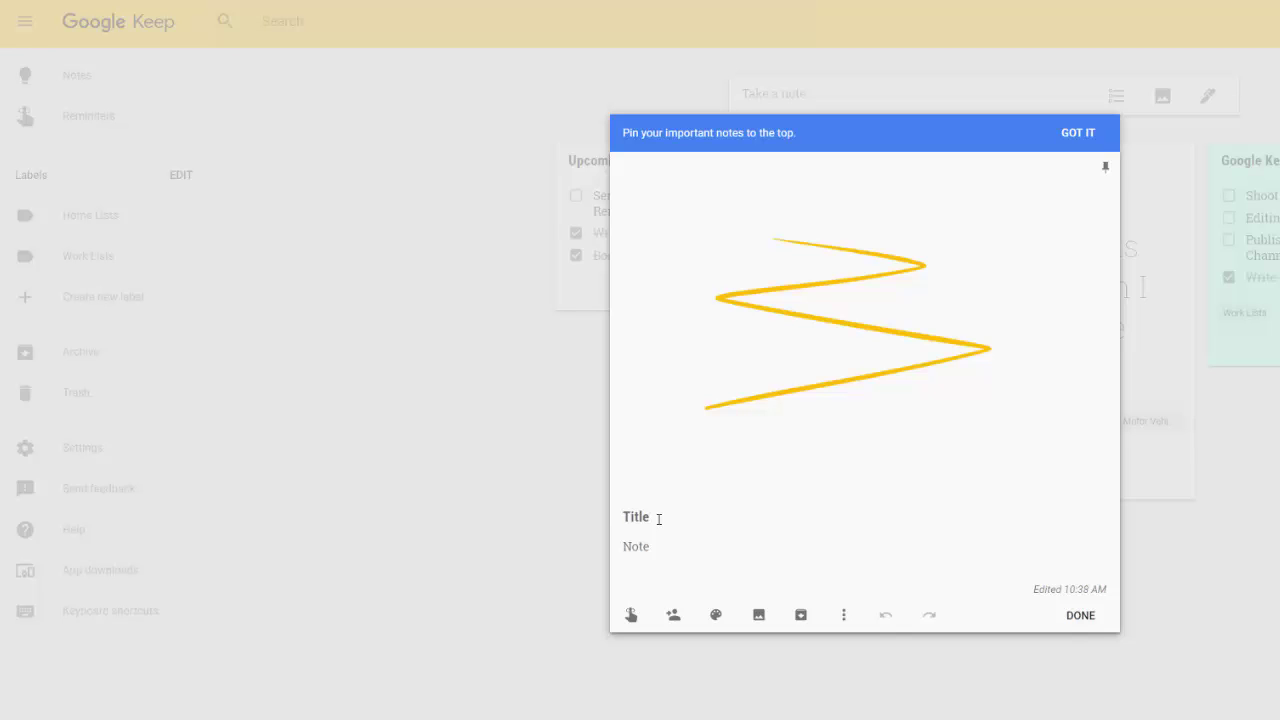
pyautogui.write('Lightning Bold Logo')
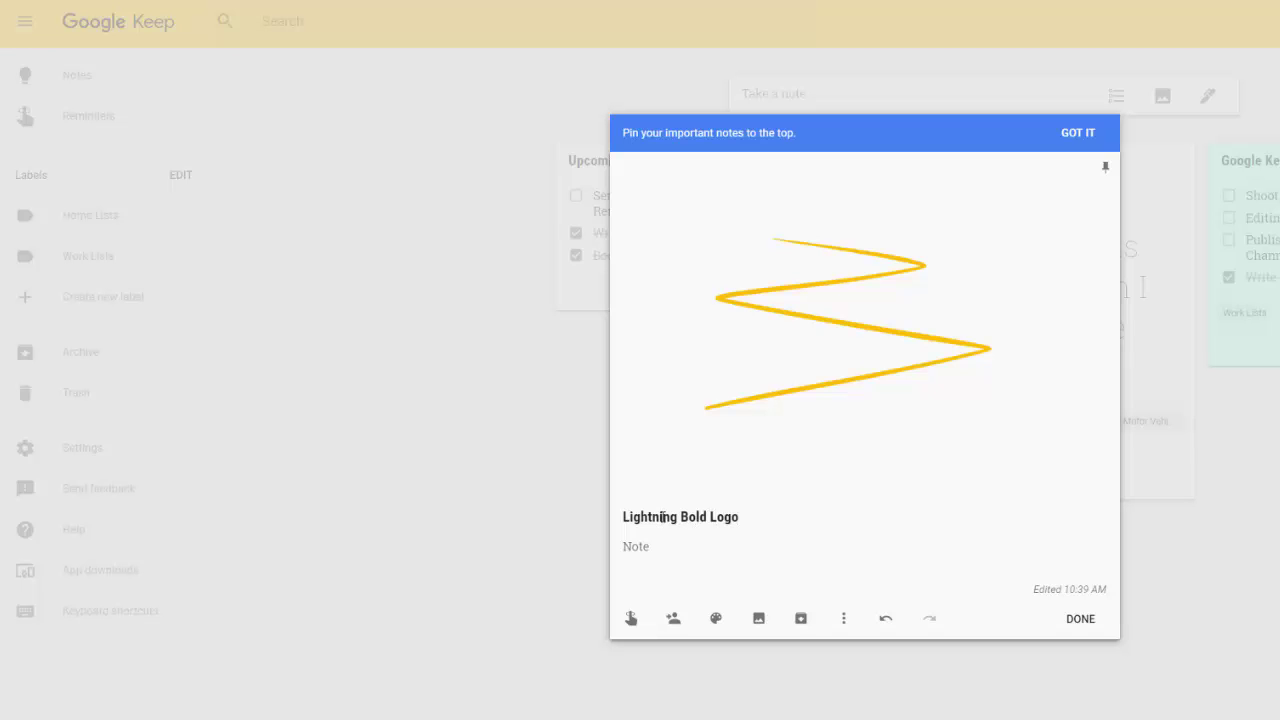
pyautogui.click(1080, 619)
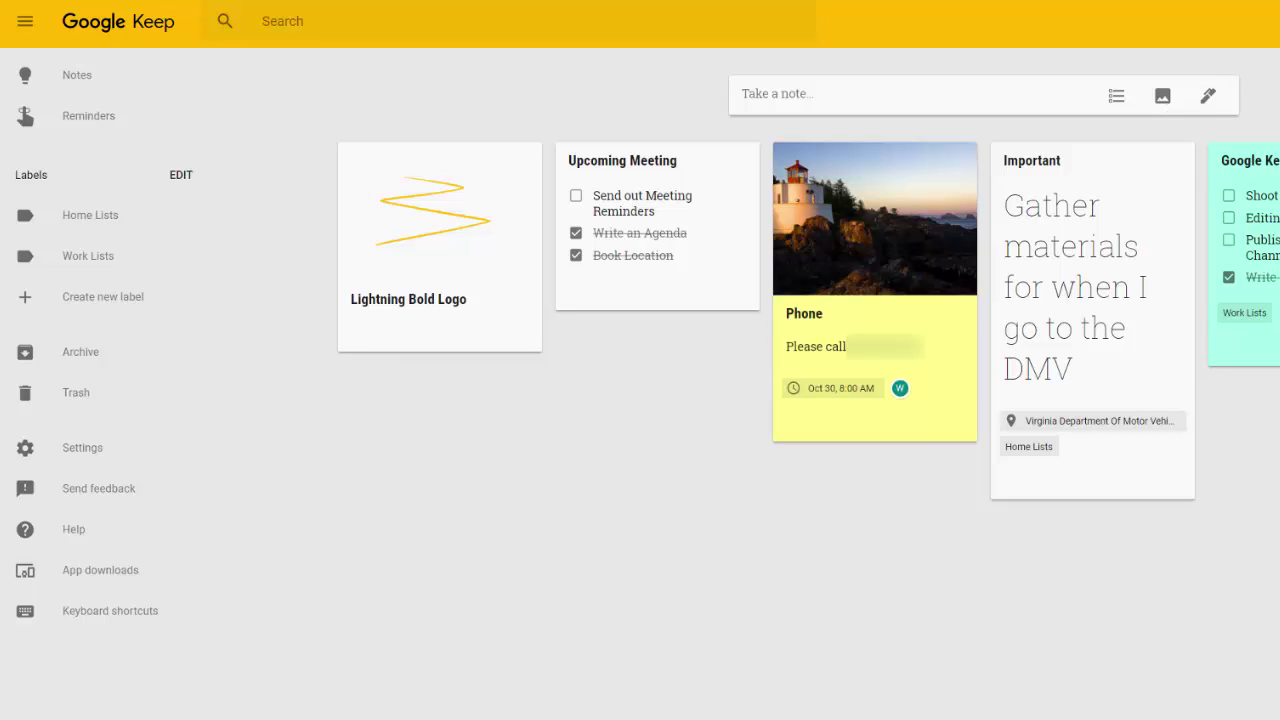
pyautogui.moveTo(1240, 250)
pyautogui.moveTo(909, 191); pyautogui.dragTo(345, 150)
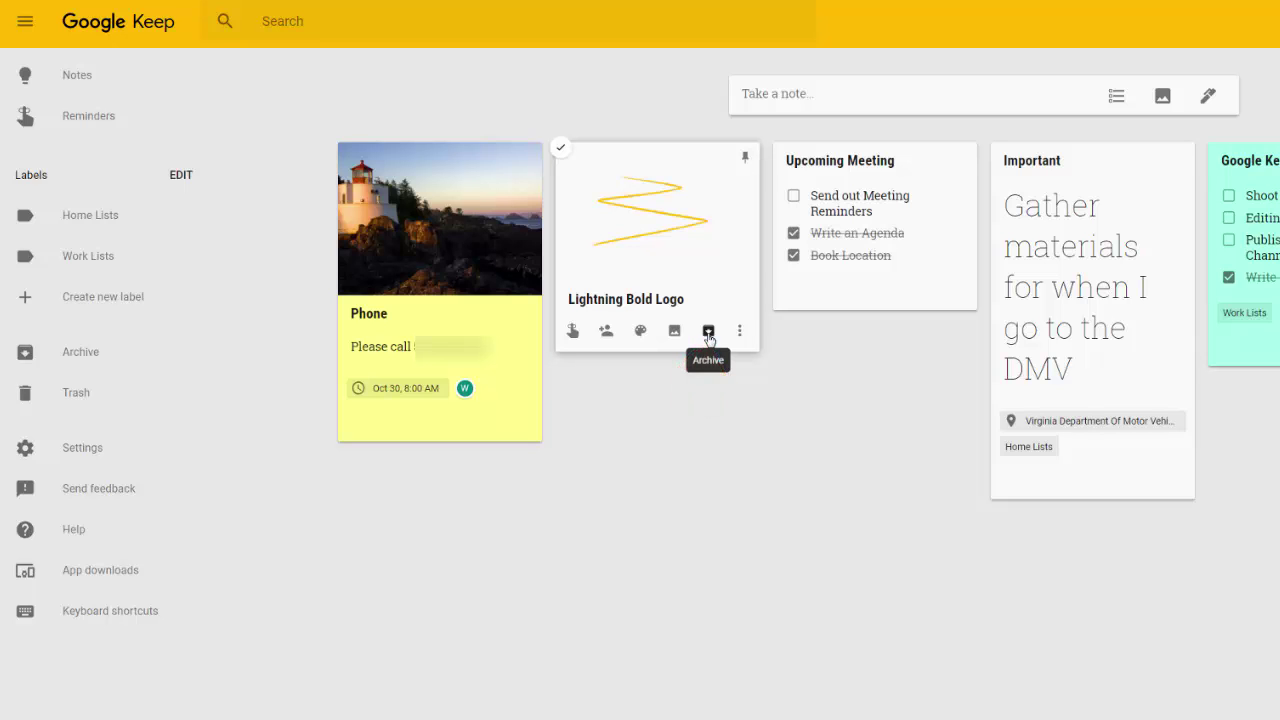
# Archive the Lightning Bold Logo drawing and delete Upcoming Meeting through its More menu.
pyautogui.click(708, 331)
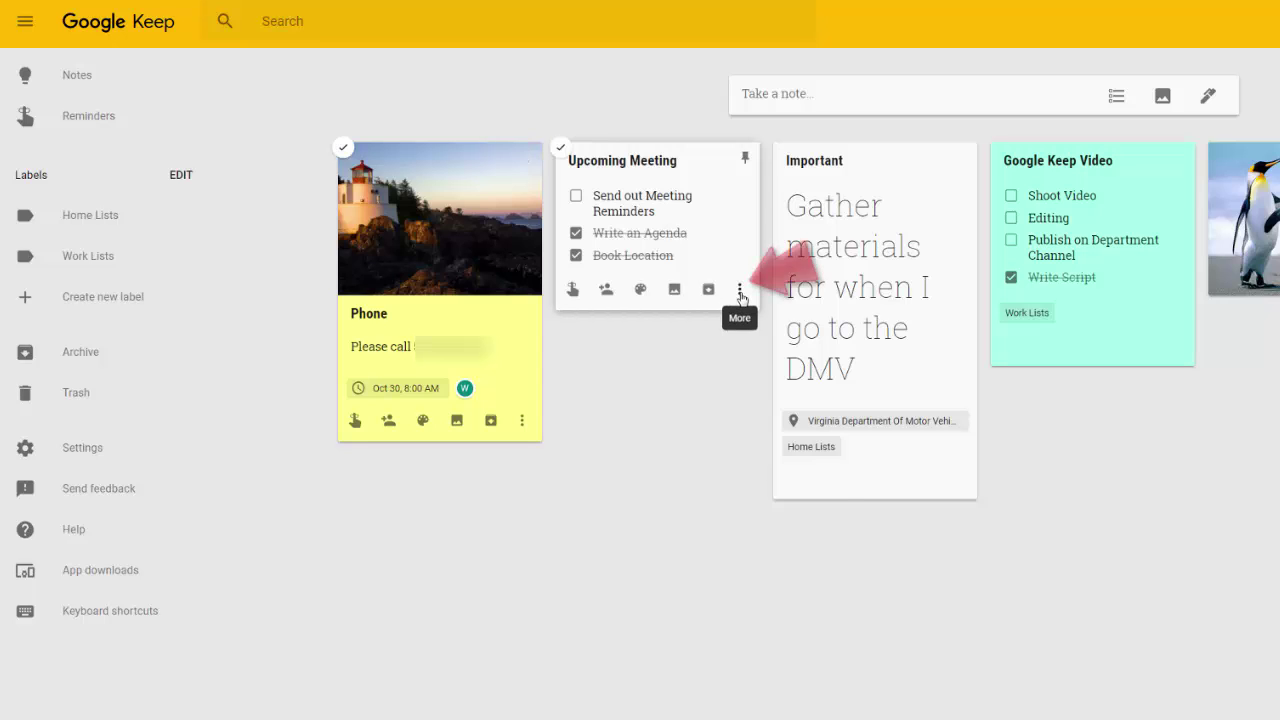
pyautogui.click(740, 292)
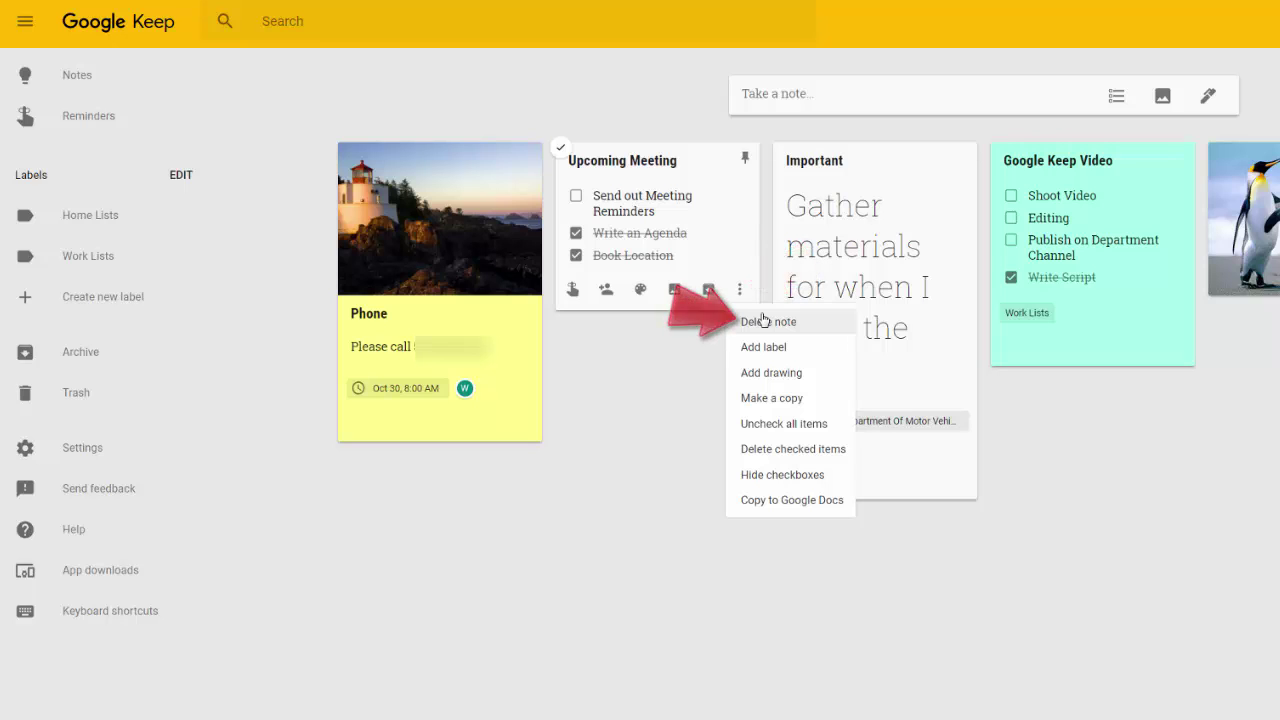
pyautogui.click(764, 321)
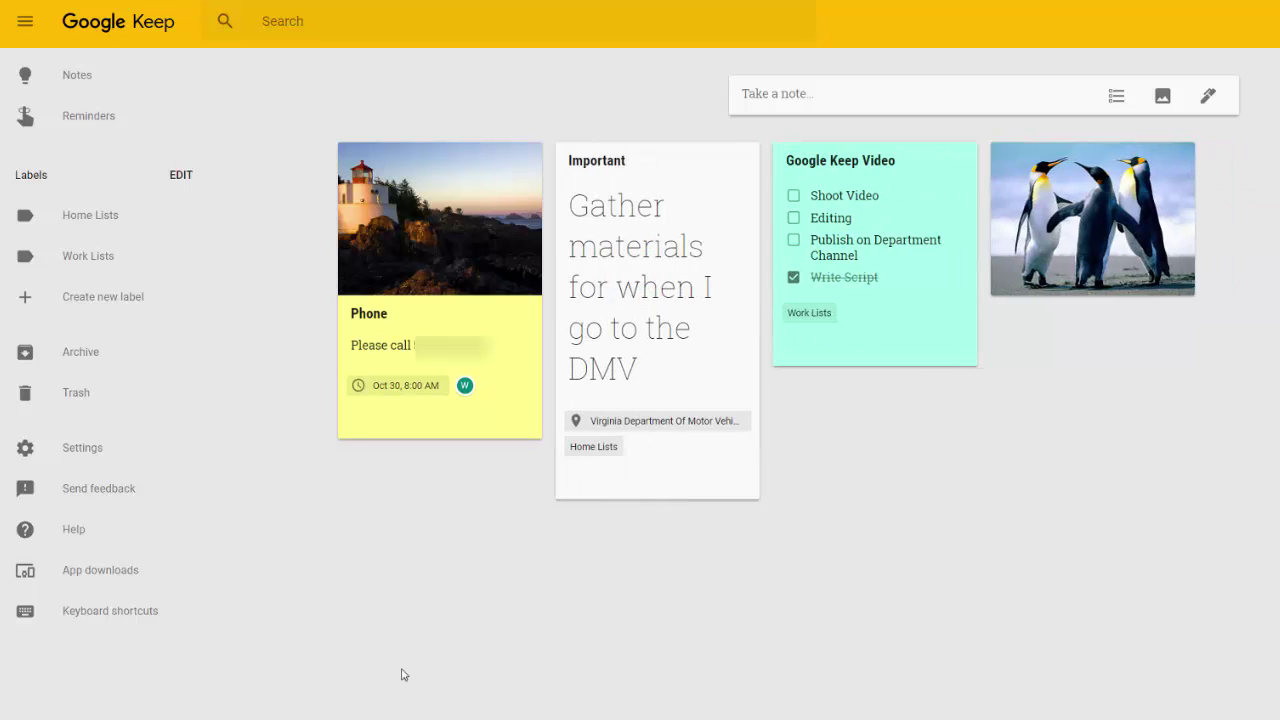
# Check the Archive for Lightning Bold Logo, then view Trash with the deleted Upcoming Meeting note.
pyautogui.click(108, 347)
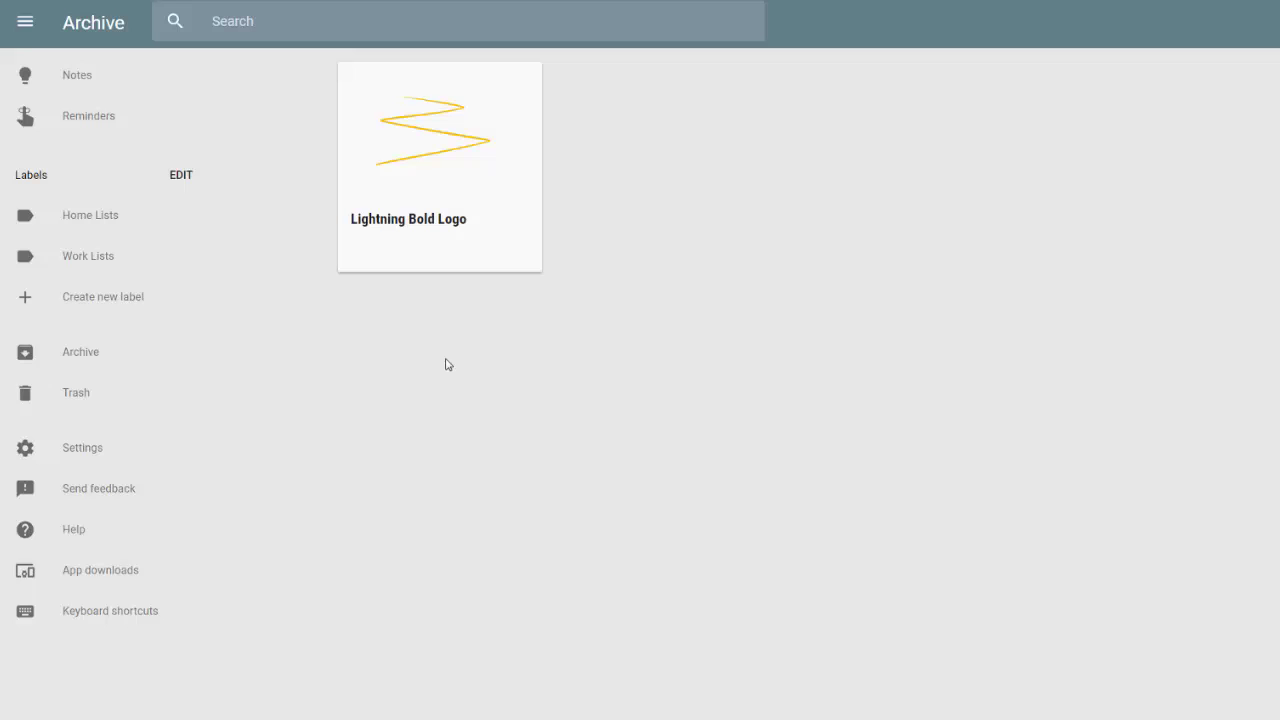
pyautogui.moveTo(486, 265)
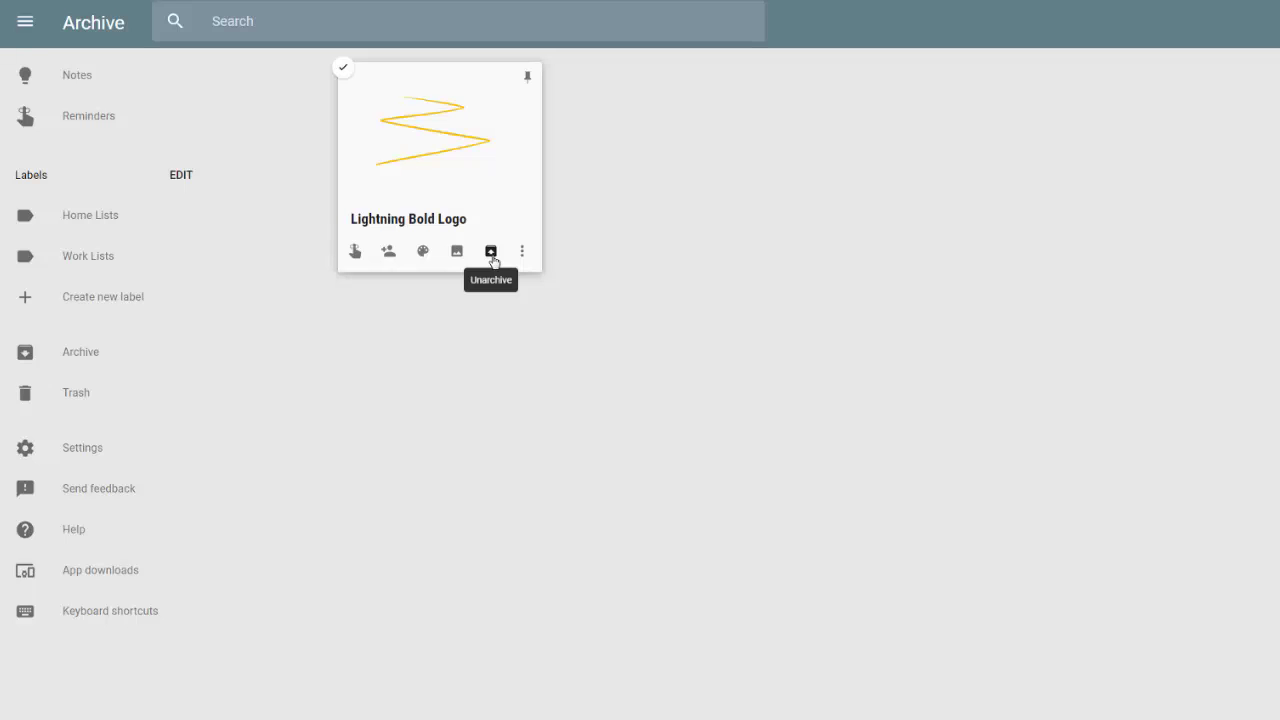
pyautogui.click(103, 410)
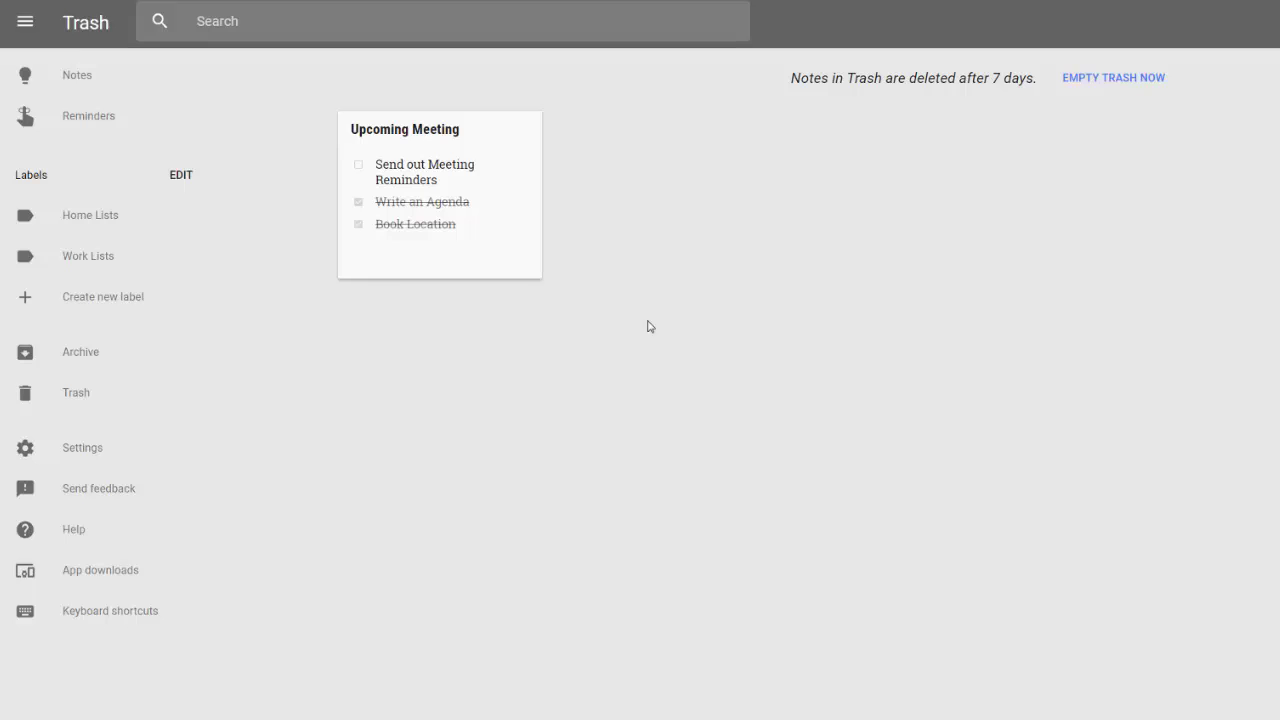
# Go back to the Notes board showing Phone, Important, Google Keep Video and the penguin image.
pyautogui.click(89, 80)
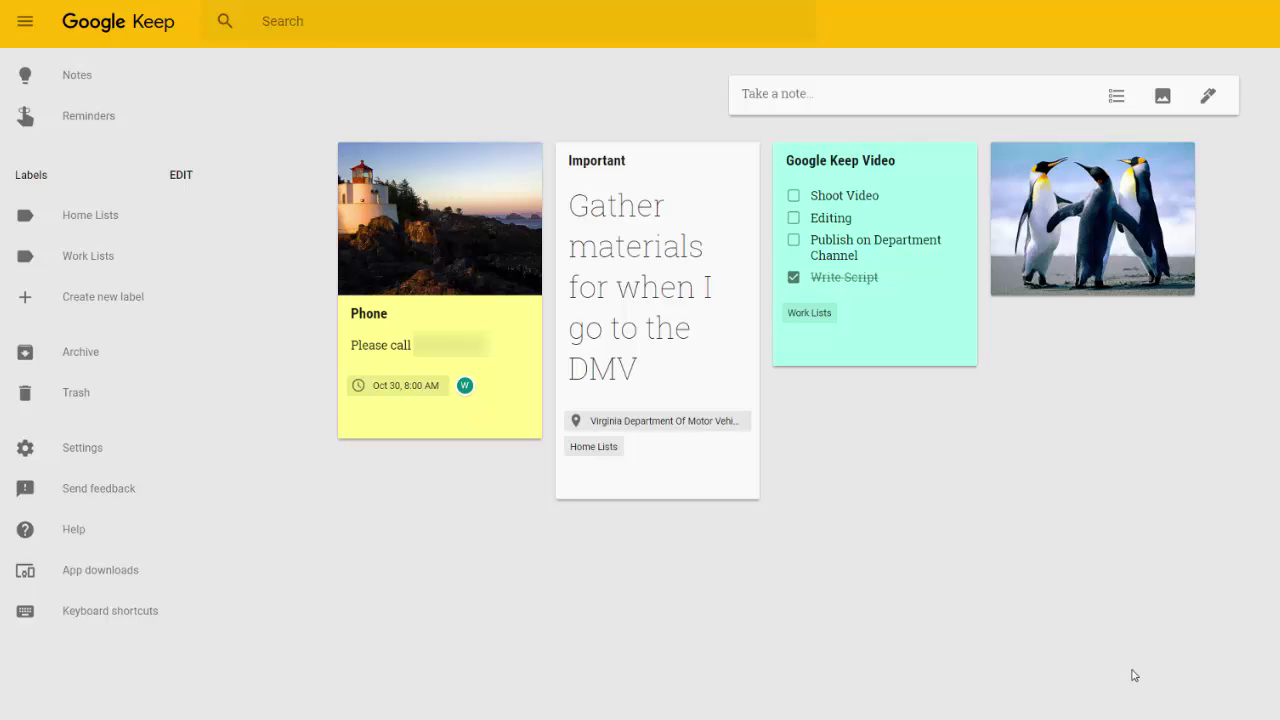
pyautogui.moveTo(894, 266)
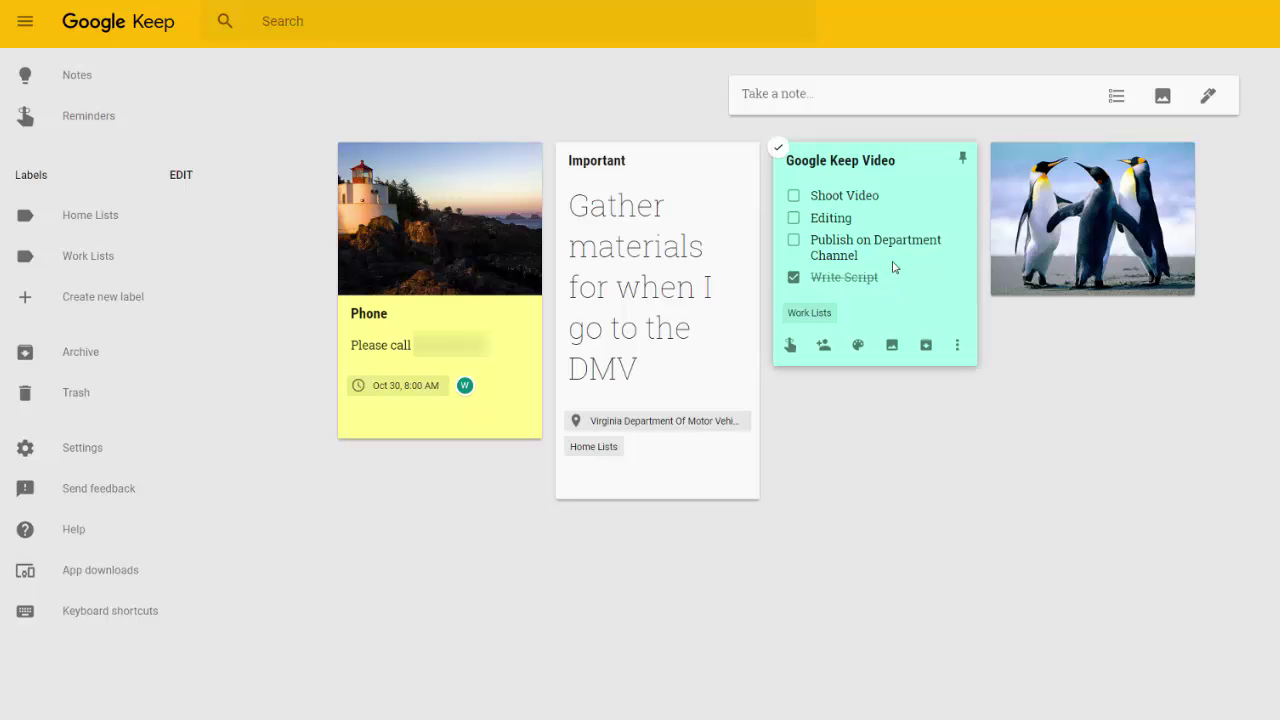
pyautogui.moveTo(668, 367)
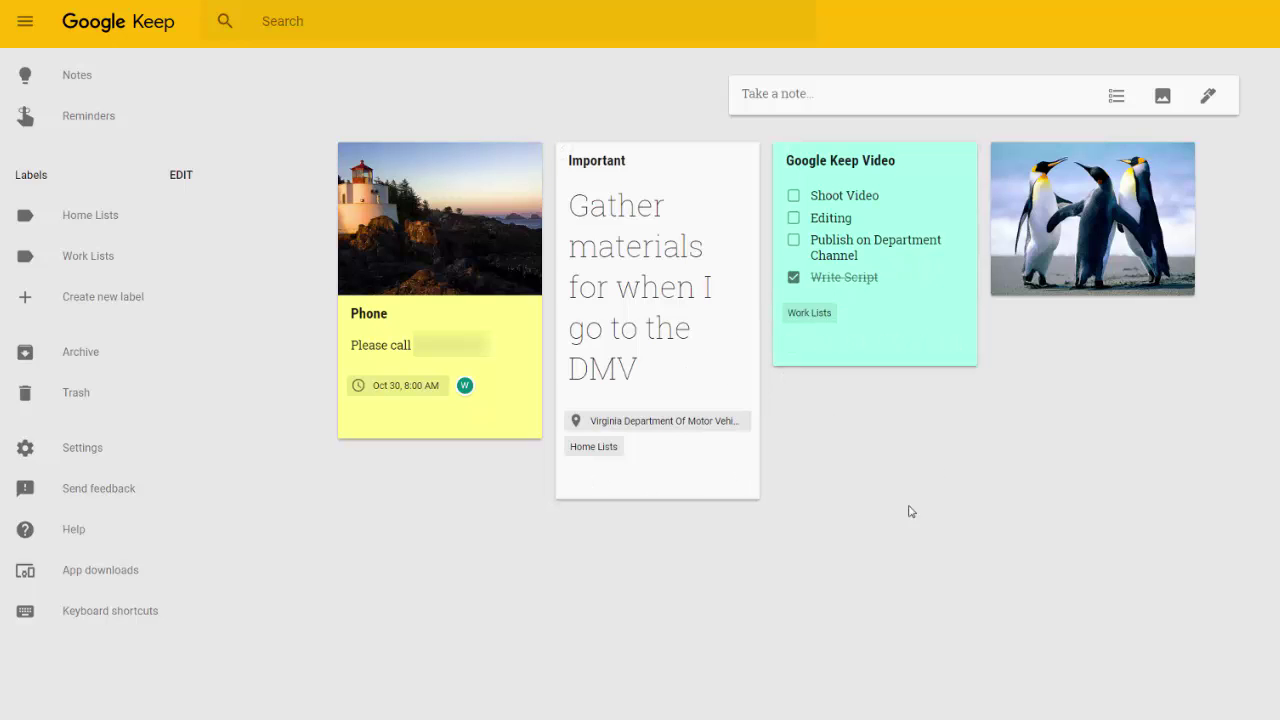
pyautogui.moveTo(926, 283)
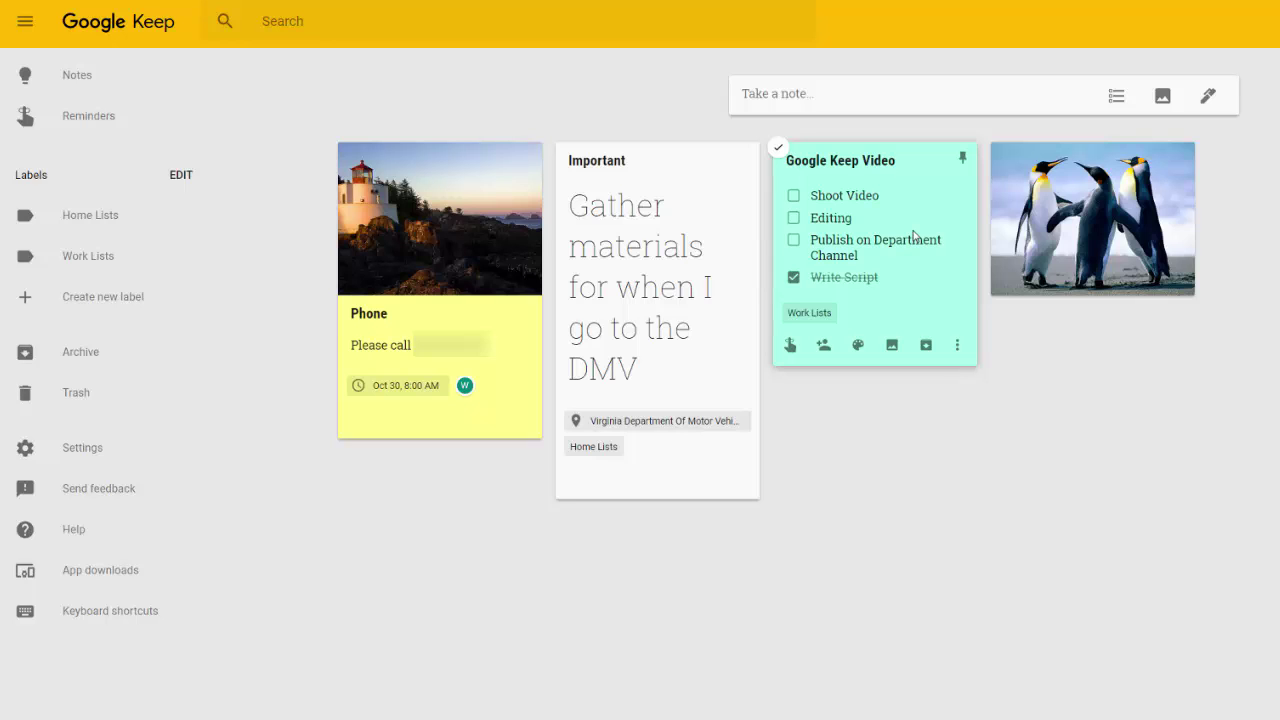
pyautogui.moveTo(720, 346)
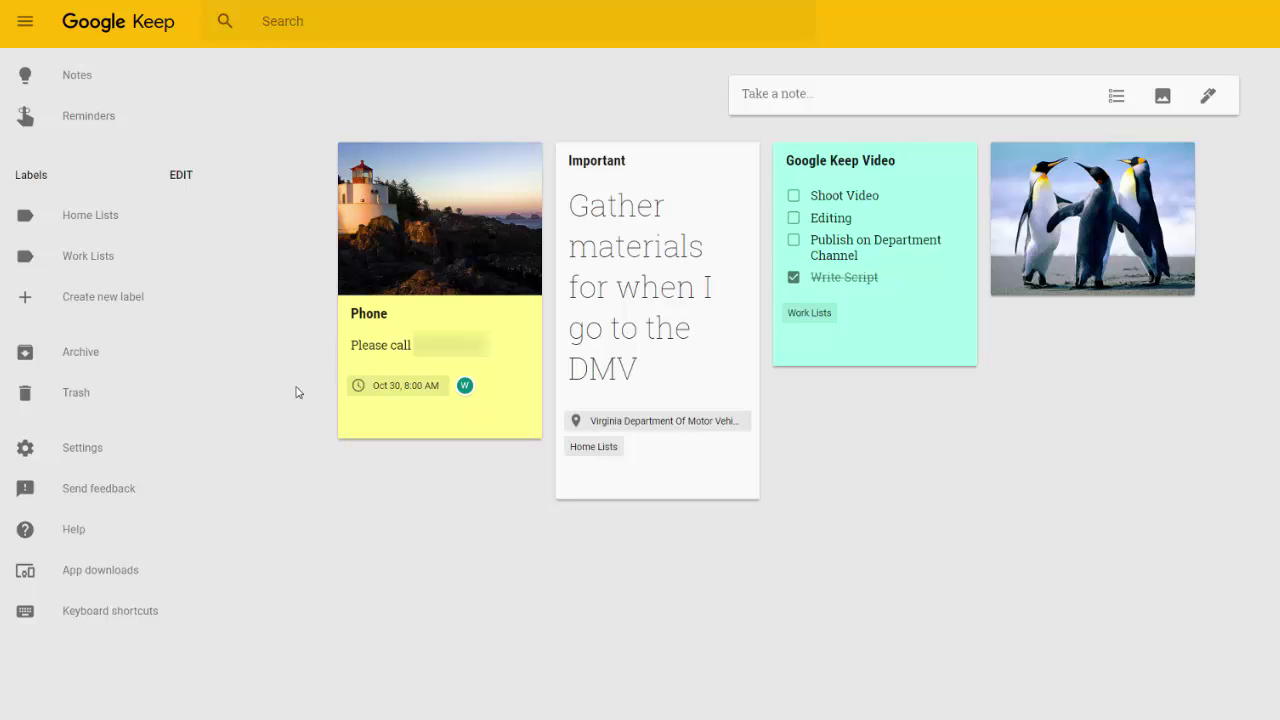
# Create a new label named 'Urgent'.
pyautogui.click(160, 305)
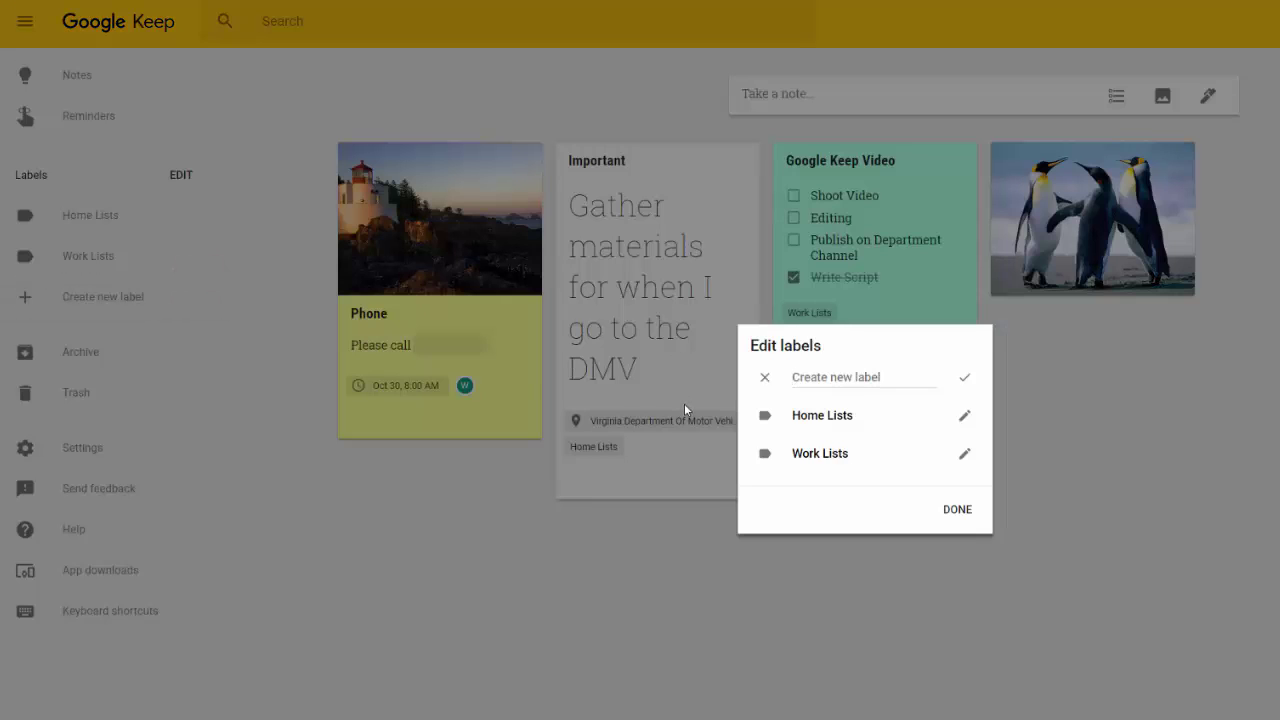
pyautogui.write('Urgent')
pyautogui.click(956, 510)
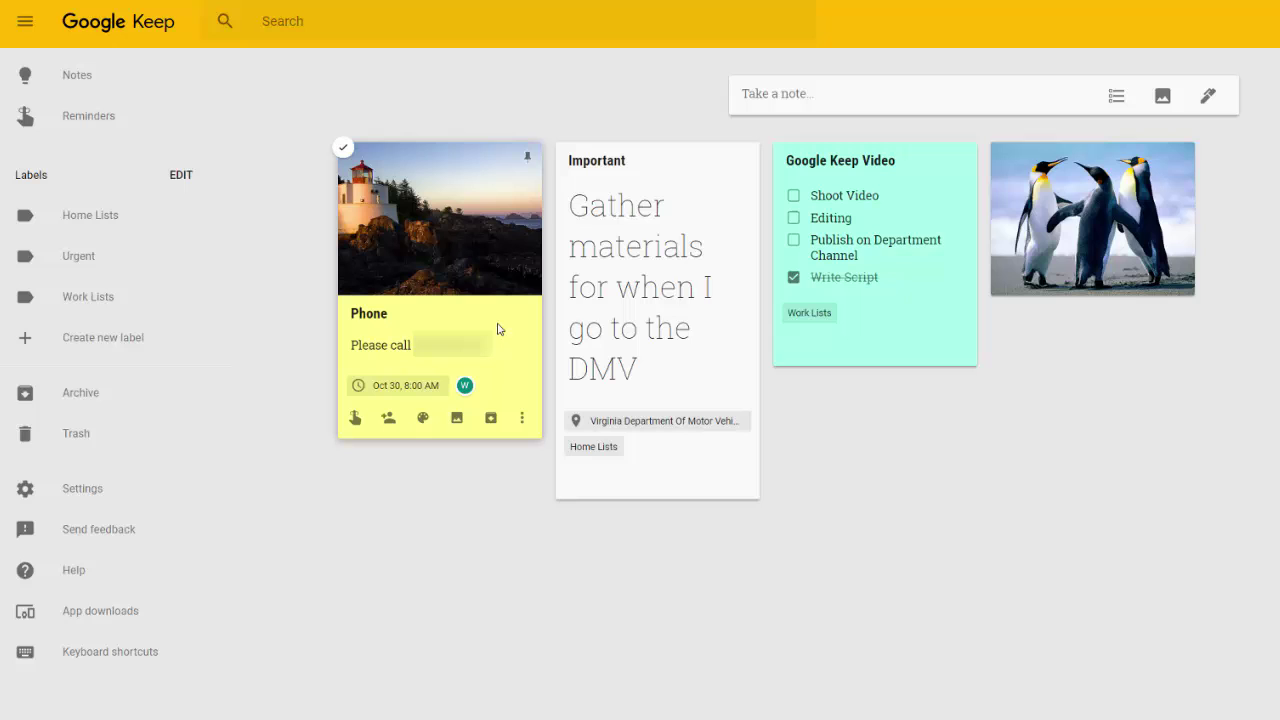
# Tag the Phone note with the Urgent and Work Lists labels.
pyautogui.click(523, 386)
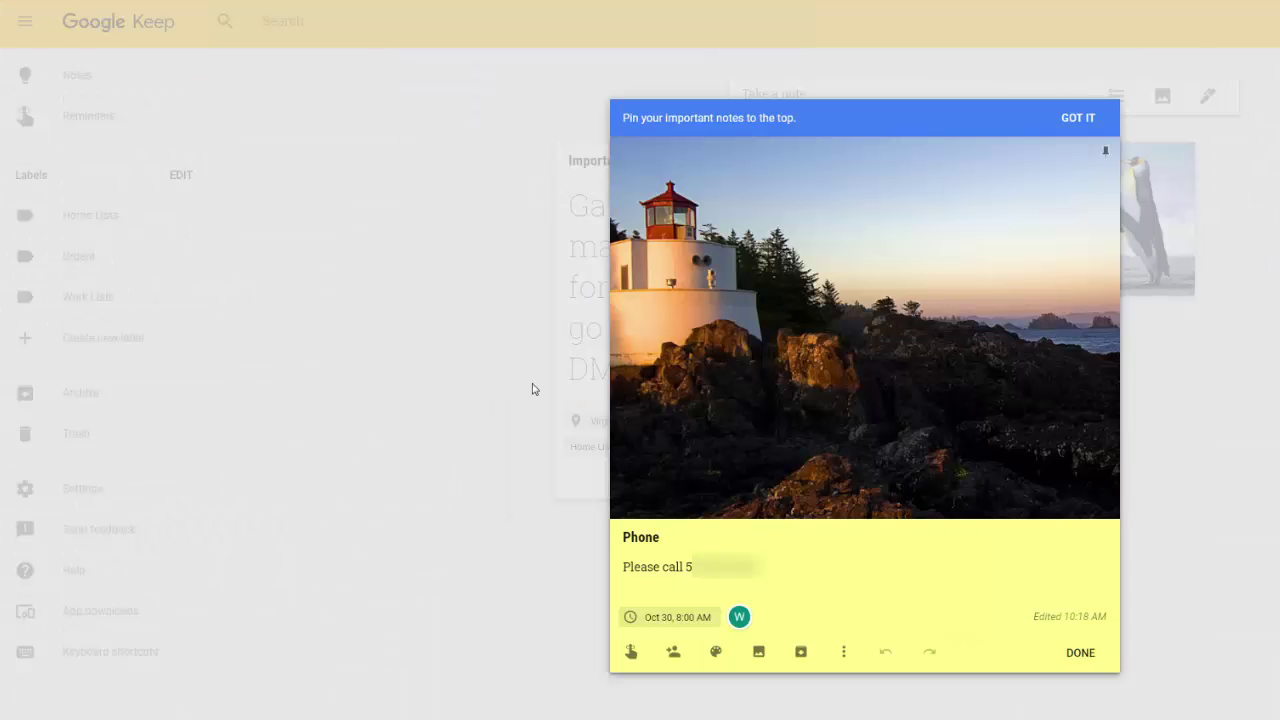
pyautogui.click(845, 660)
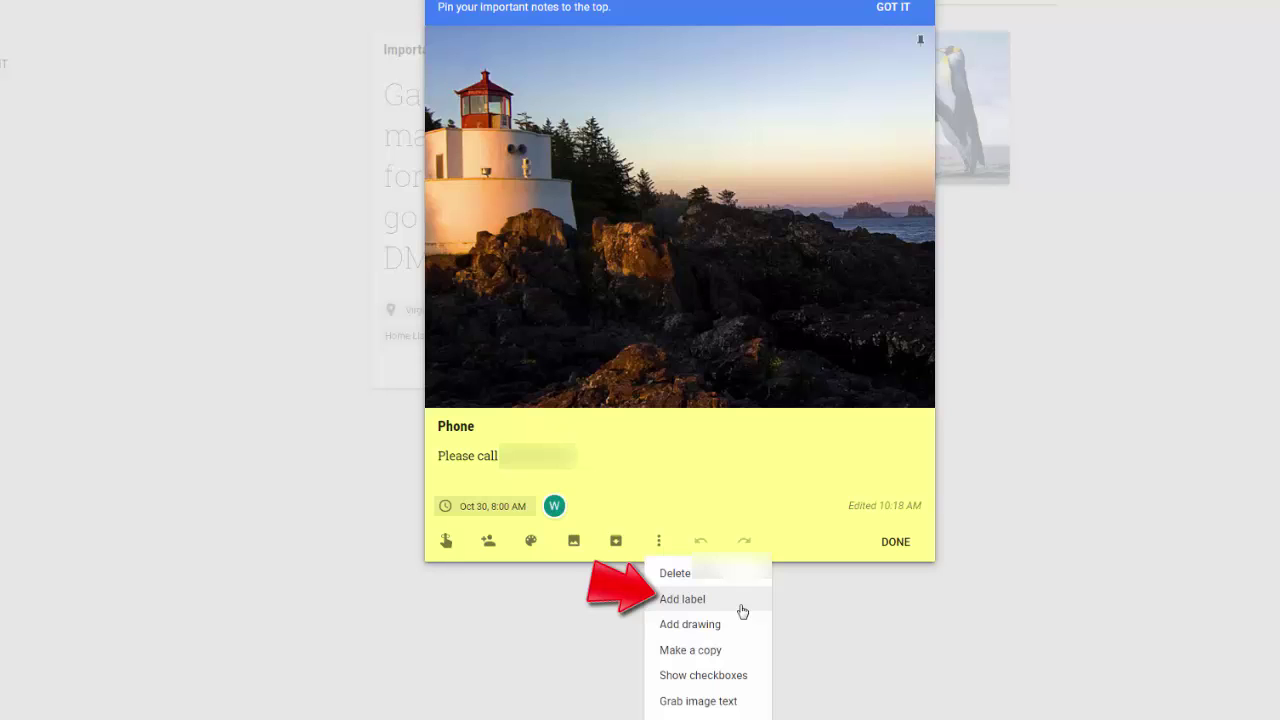
pyautogui.click(741, 610)
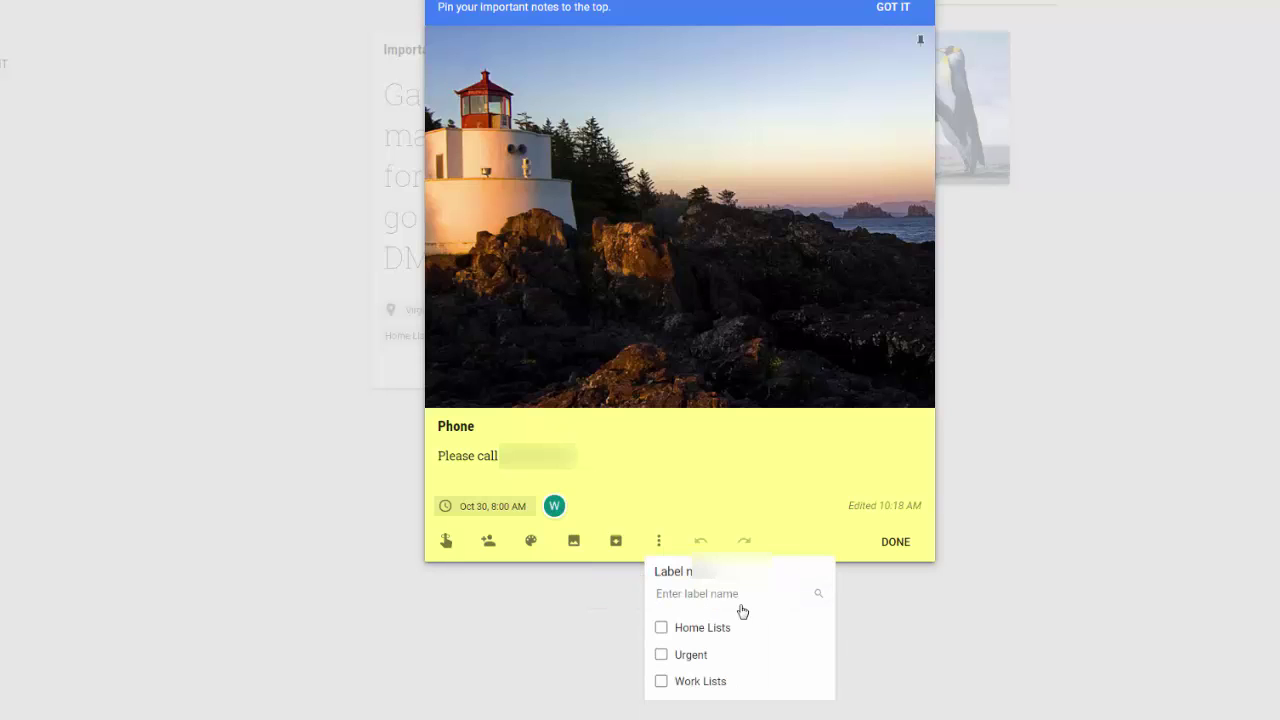
pyautogui.click(666, 654)
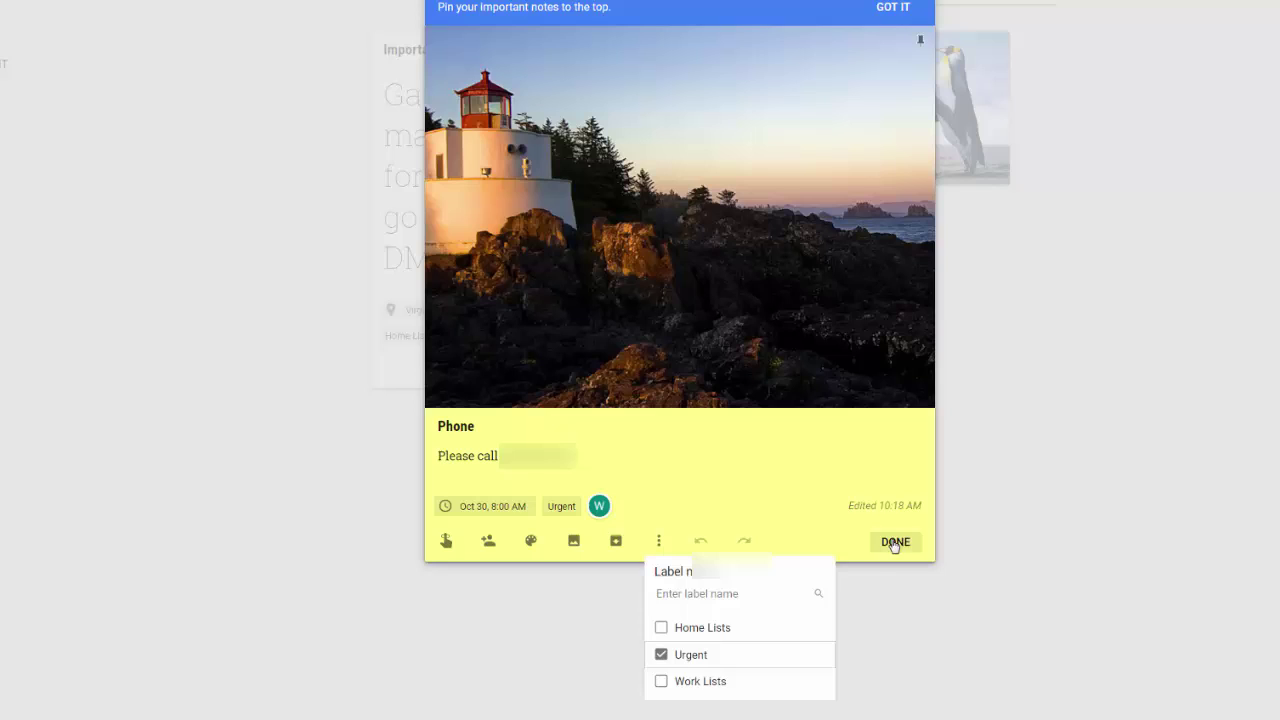
pyautogui.click(667, 684)
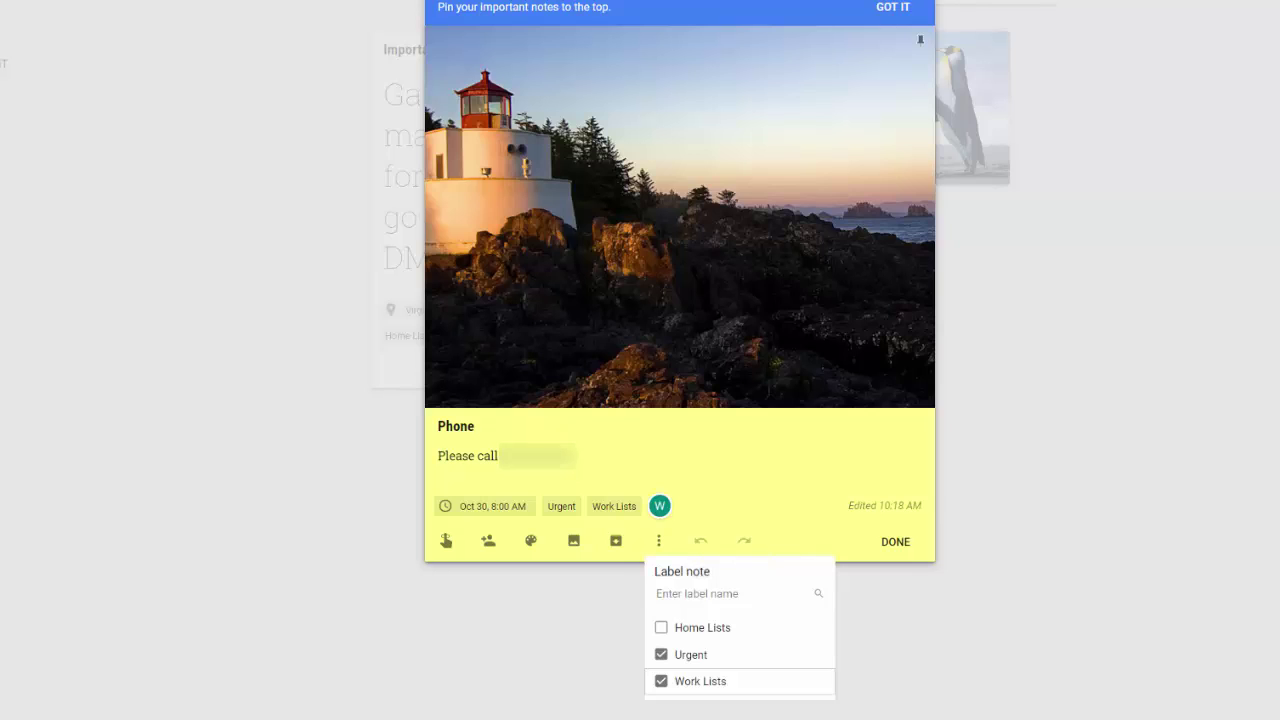
pyautogui.click(884, 543)
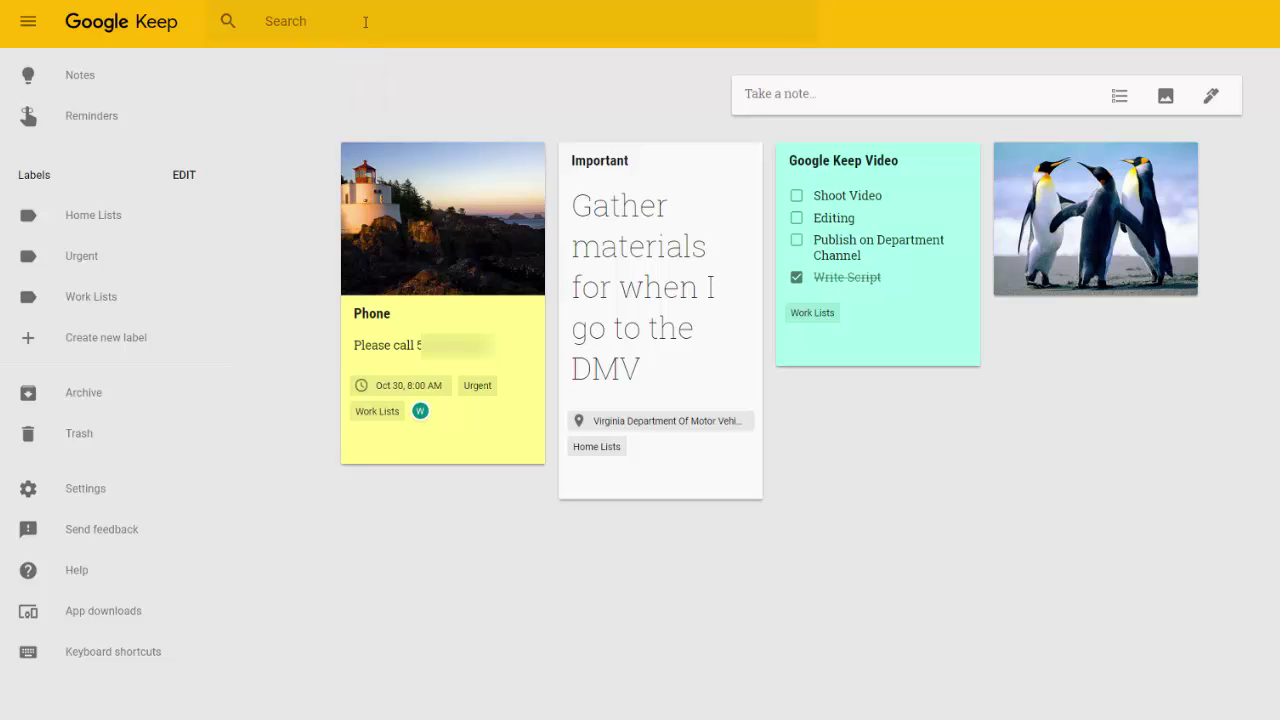
# Search the notes for 'video' to show only the Google Keep Video note.
pyautogui.click(365, 21)
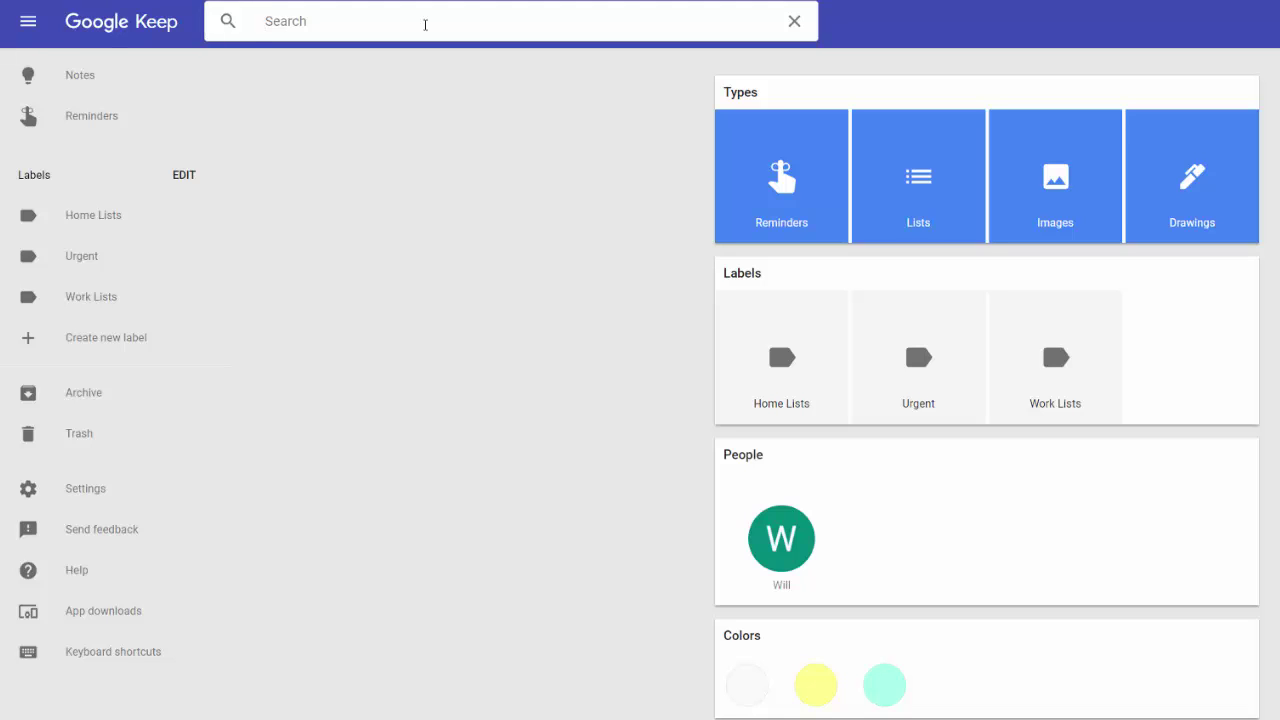
pyautogui.write('video')
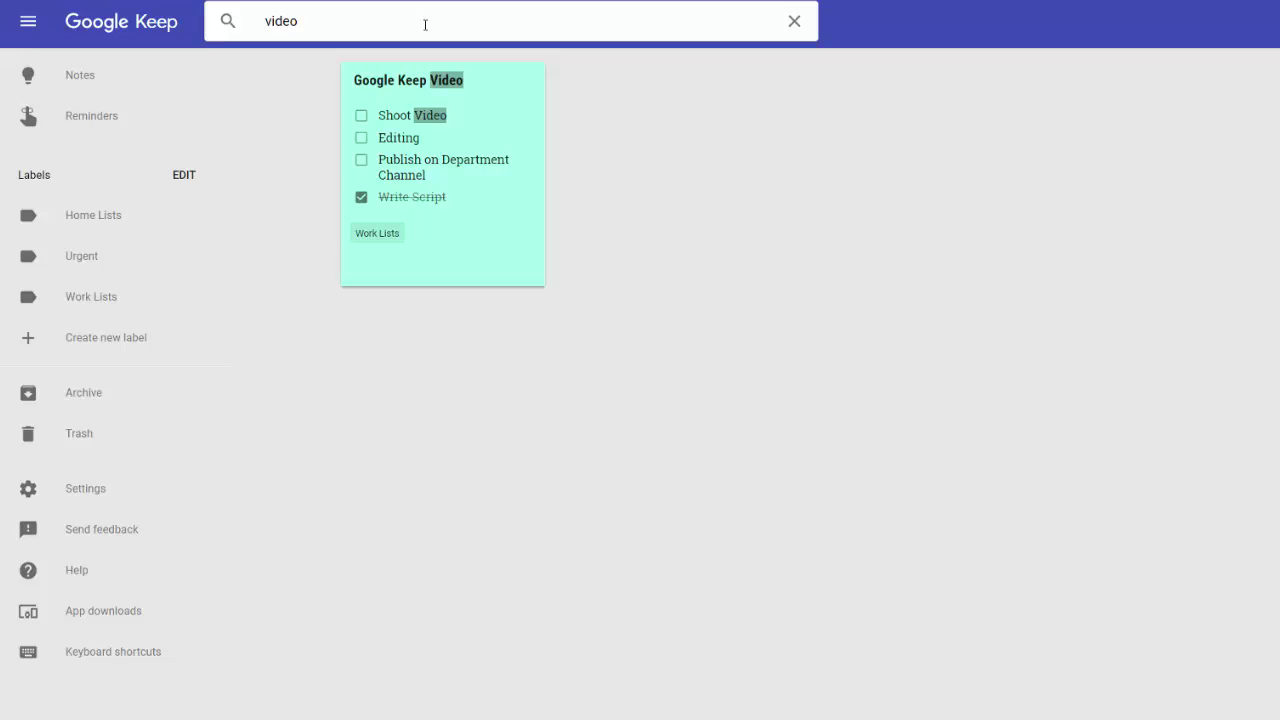